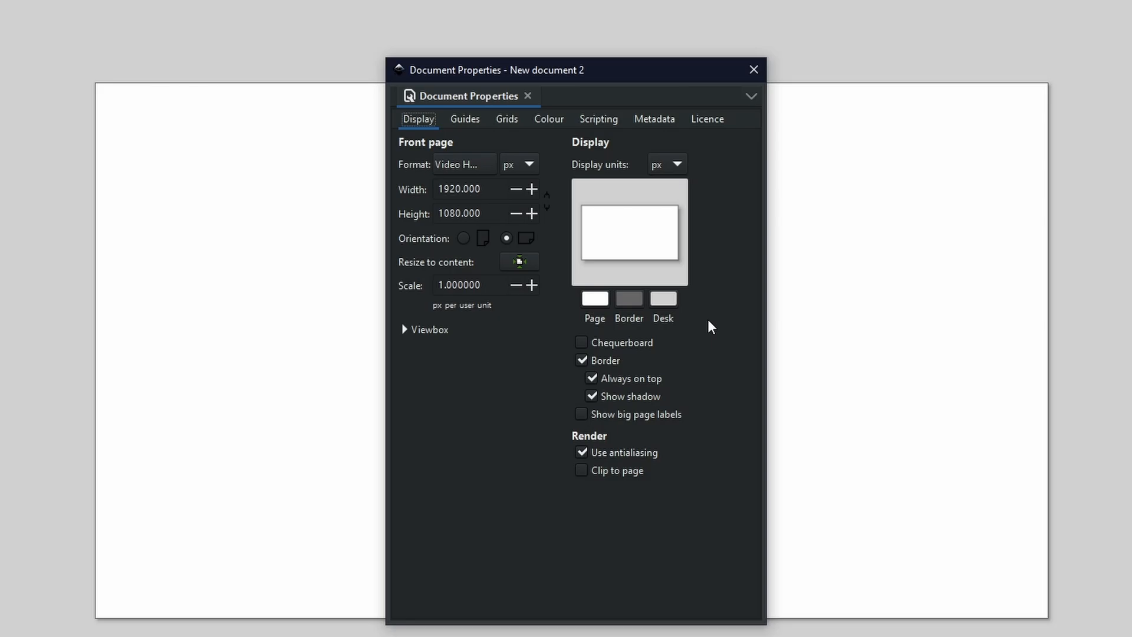
# Leave the document properties and place a new text object reading "BPG" on the page
pyautogui.click(751, 69)
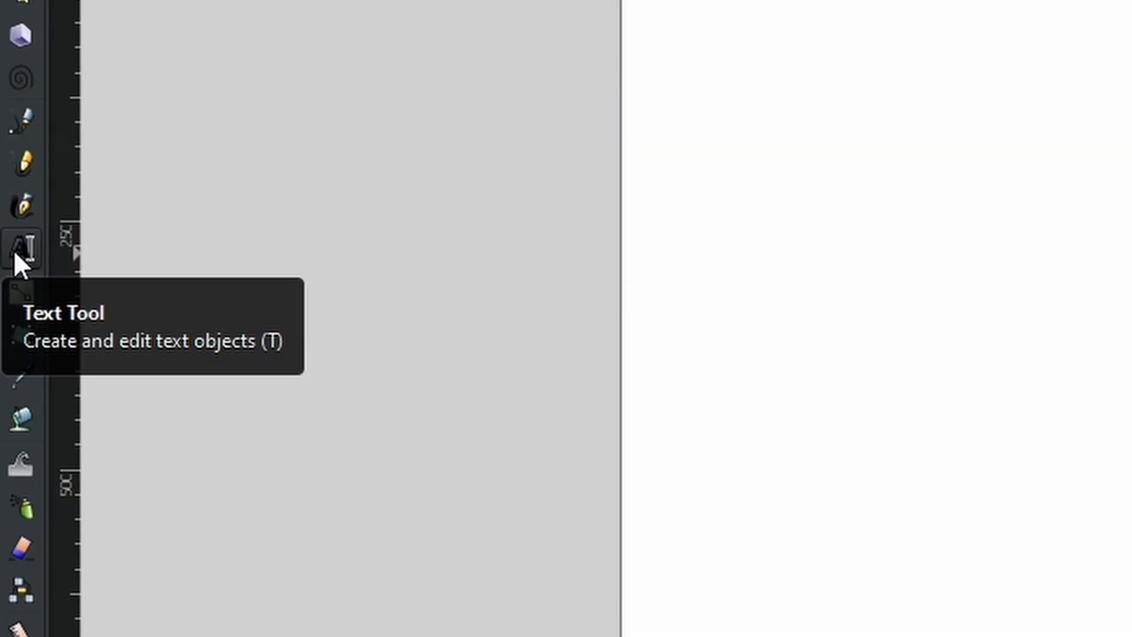
pyautogui.click(22, 248)
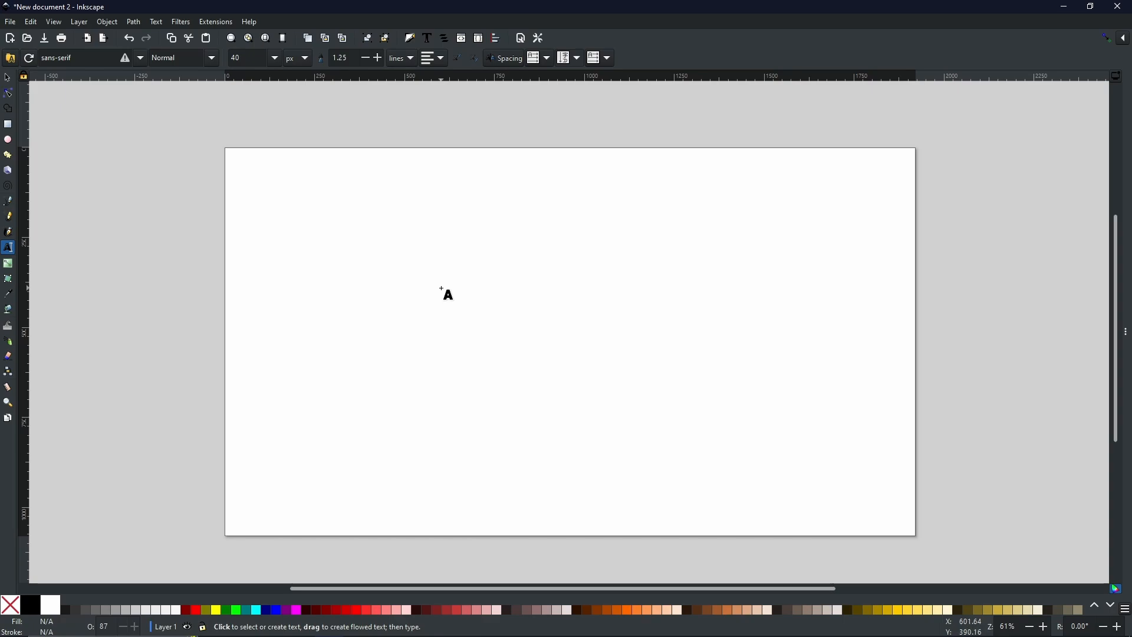
pyautogui.click(440, 287)
pyautogui.write('BPG')
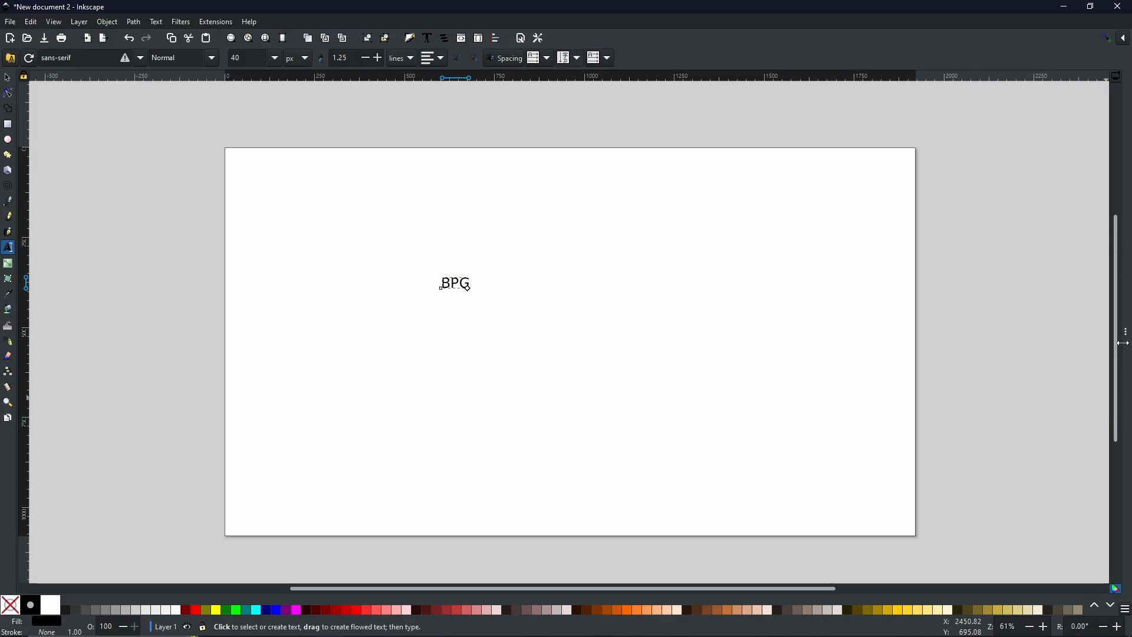
# Show the text and font settings and apply the Russo One font in Normal style to the BPG text
pyautogui.moveTo(1121, 356); pyautogui.dragTo(1004, 350)
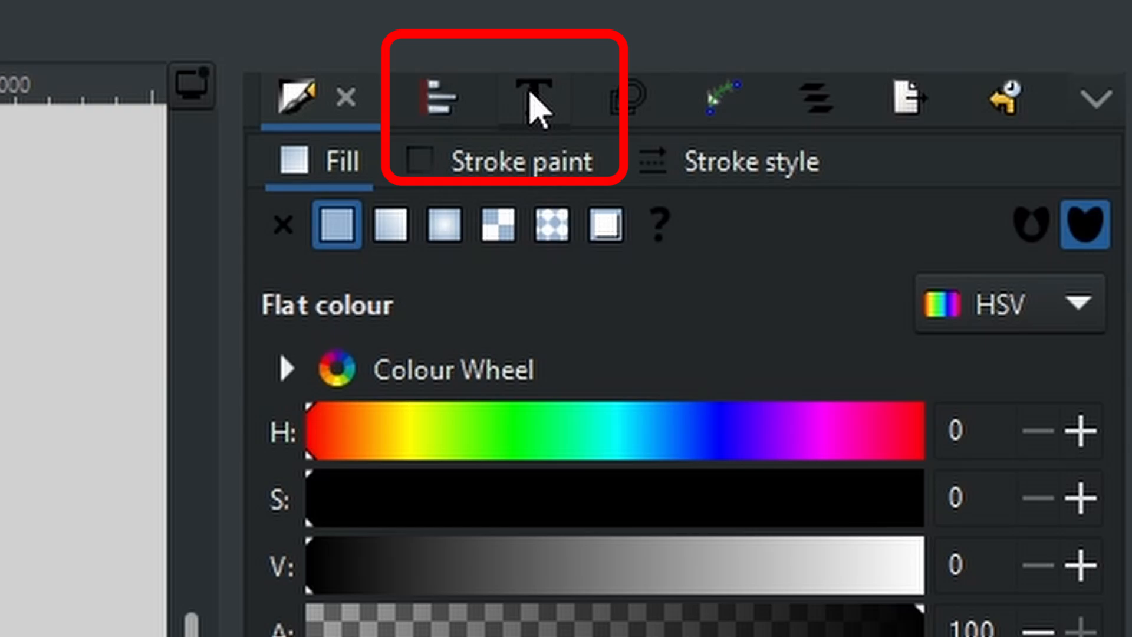
pyautogui.click(533, 100)
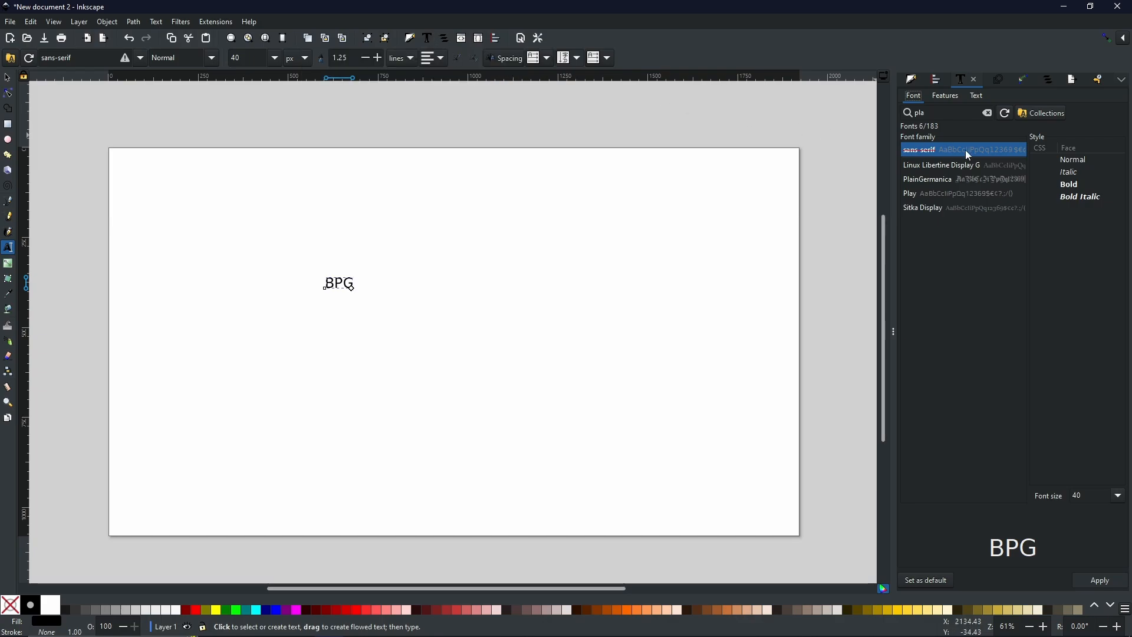
pyautogui.click(986, 112)
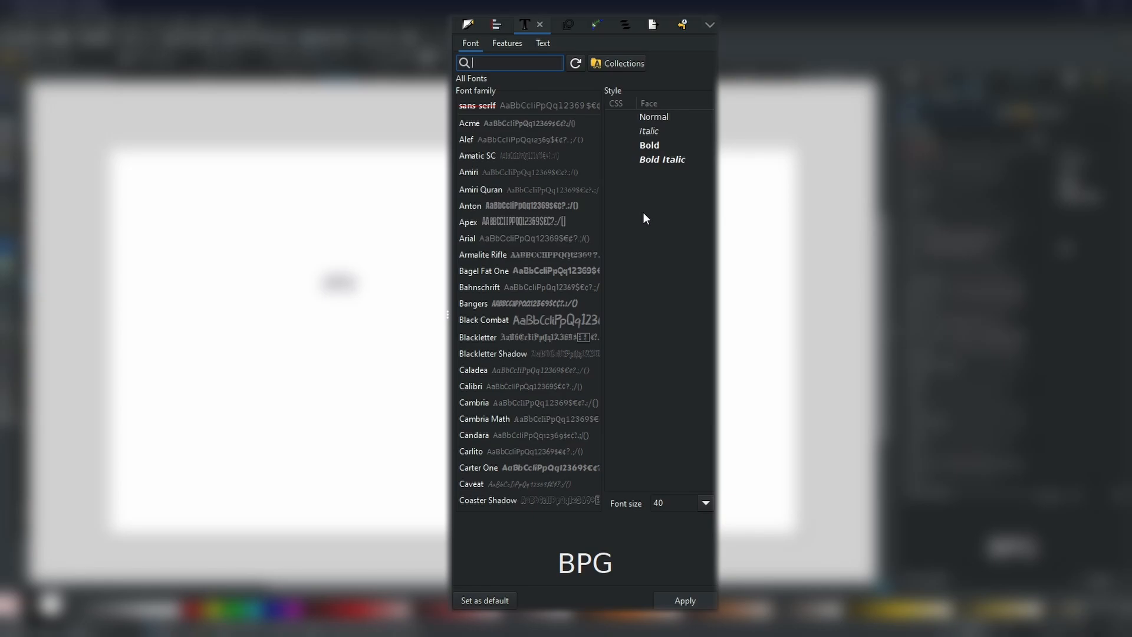
pyautogui.click(510, 237)
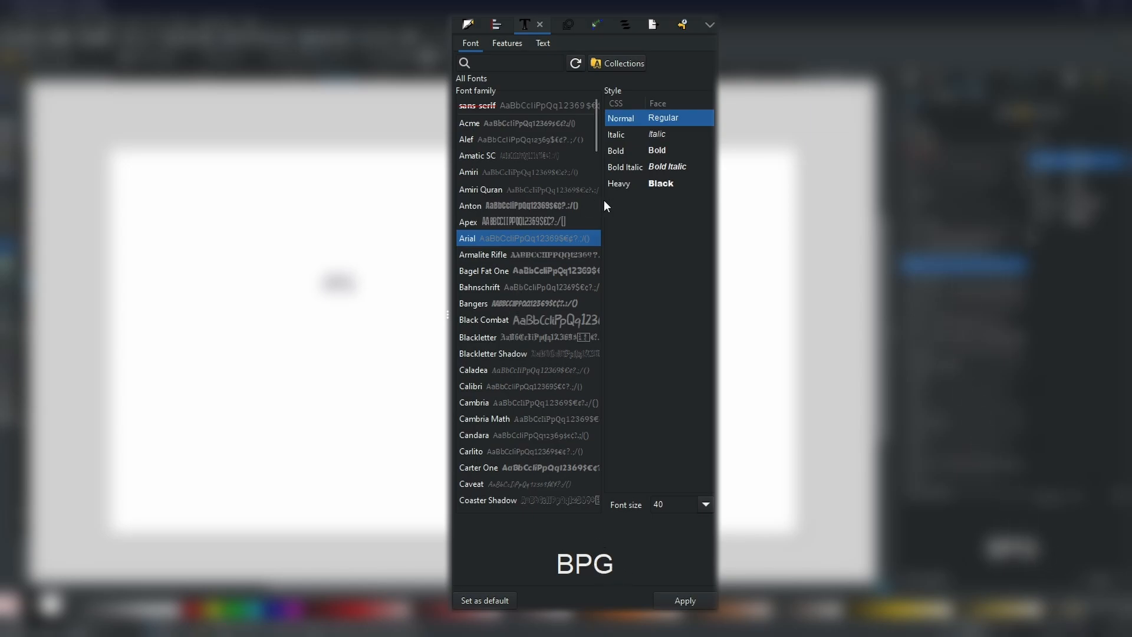
pyautogui.click(650, 185)
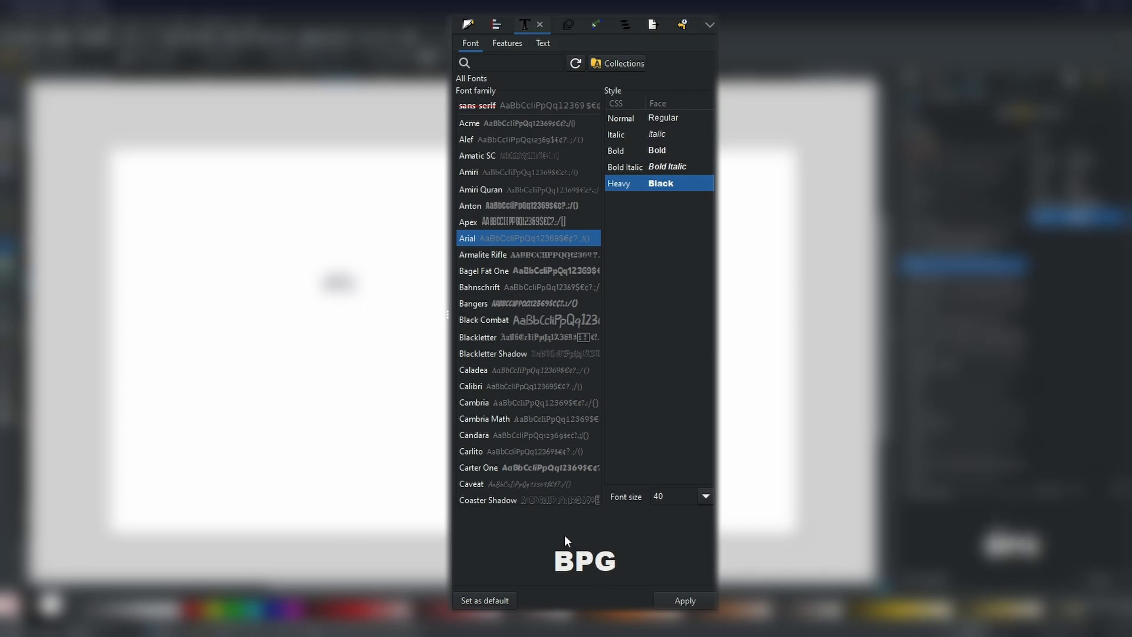
pyautogui.scroll(-2, 500, 323)
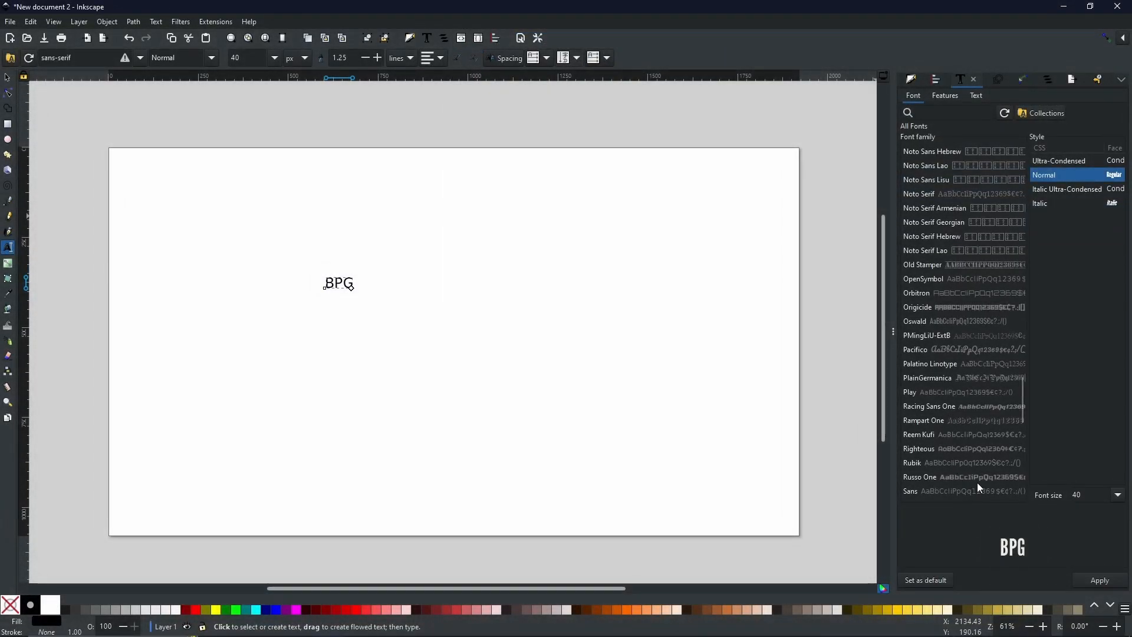
pyautogui.click(977, 480)
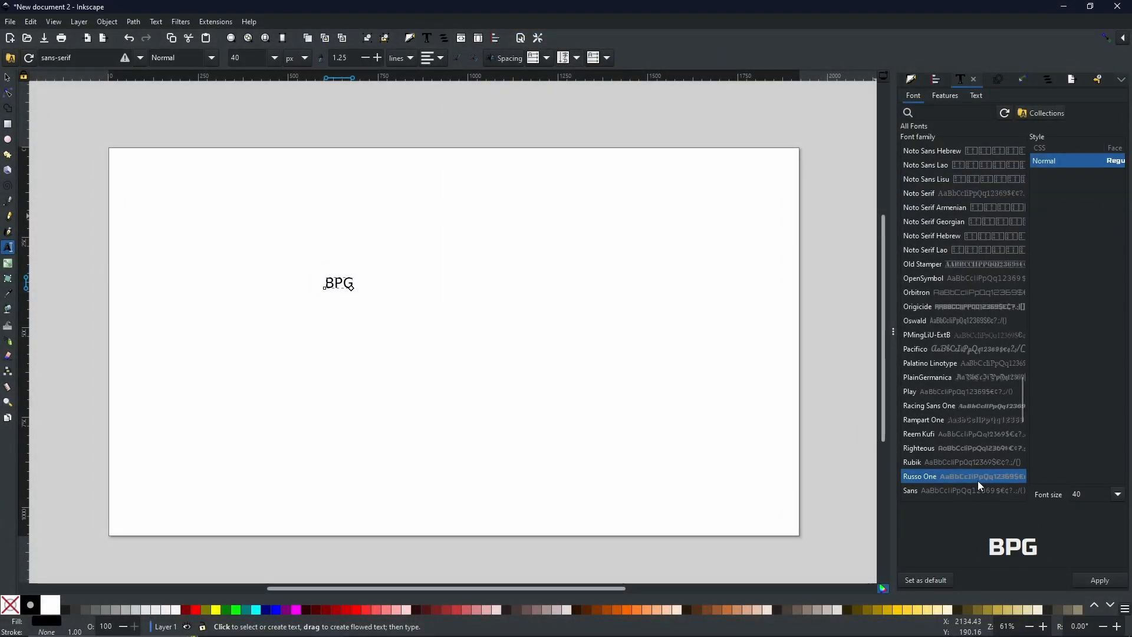
pyautogui.click(1091, 580)
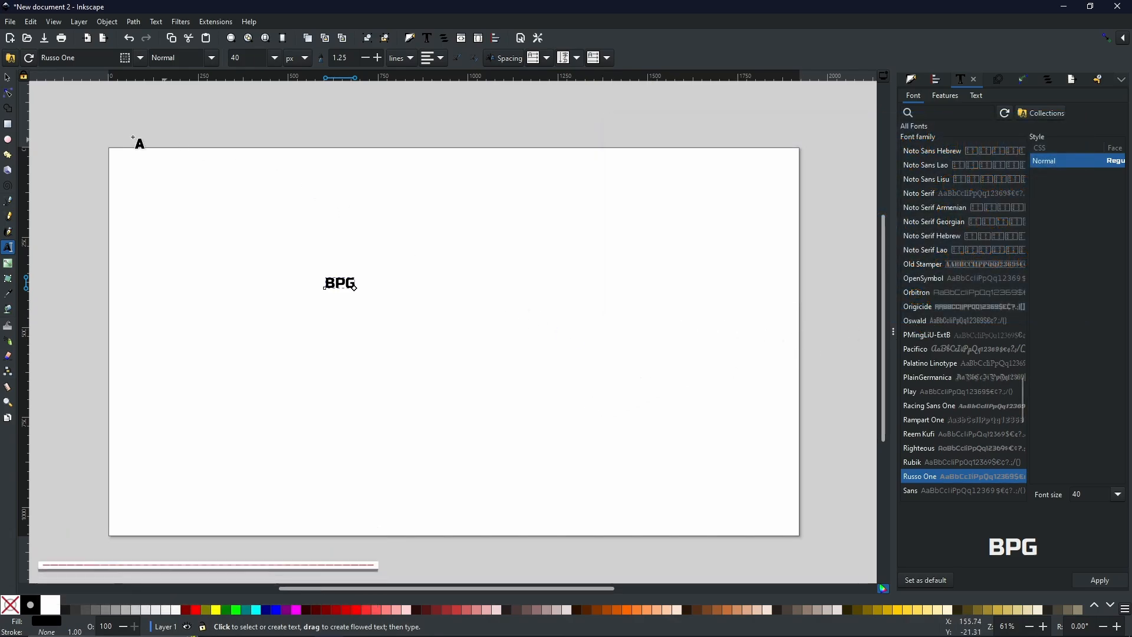
# Enlarge the BPG text proportionally to about 1527 × 537 px and move it to the middle of the page
pyautogui.click(9, 78)
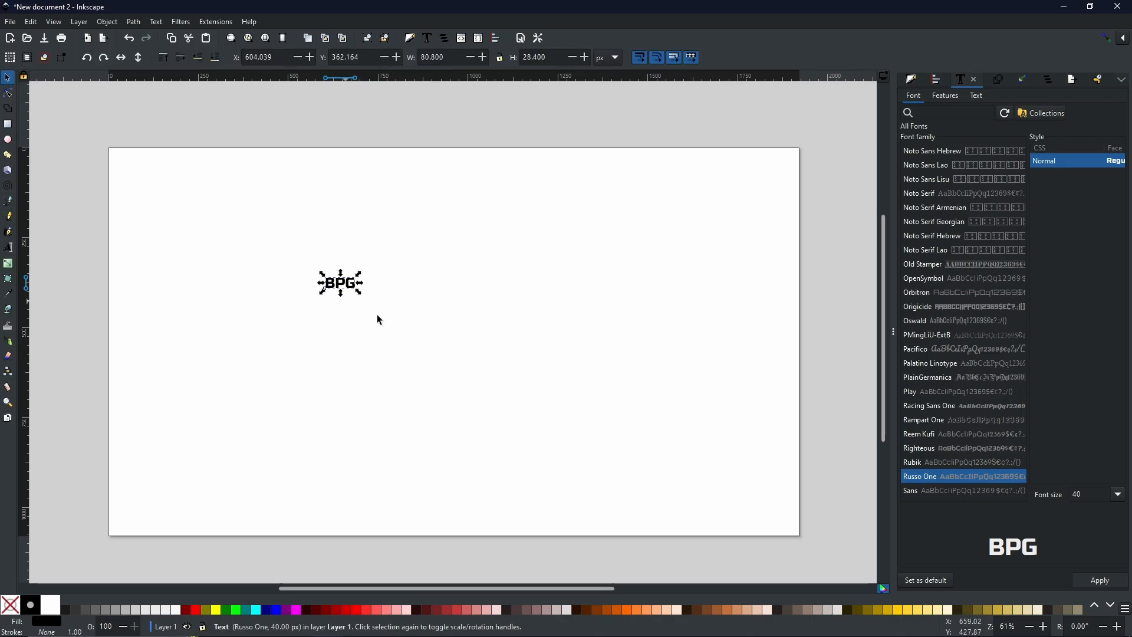
pyautogui.moveTo(360, 293); pyautogui.dragTo(631, 452)
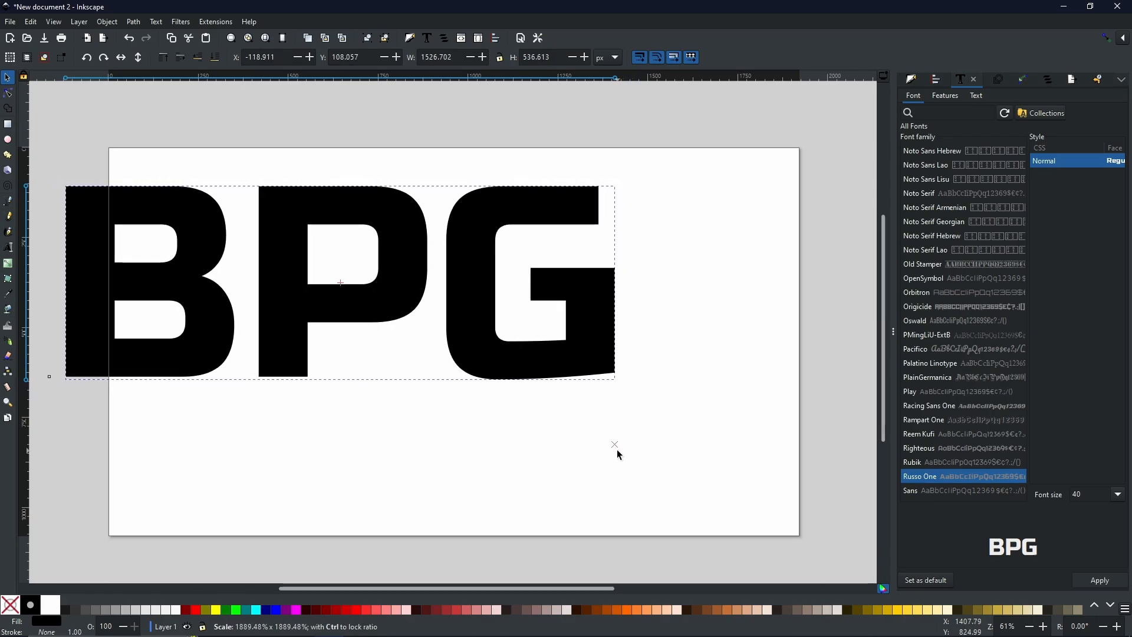
pyautogui.moveTo(494, 367); pyautogui.dragTo(615, 433)
pyautogui.click(762, 345)
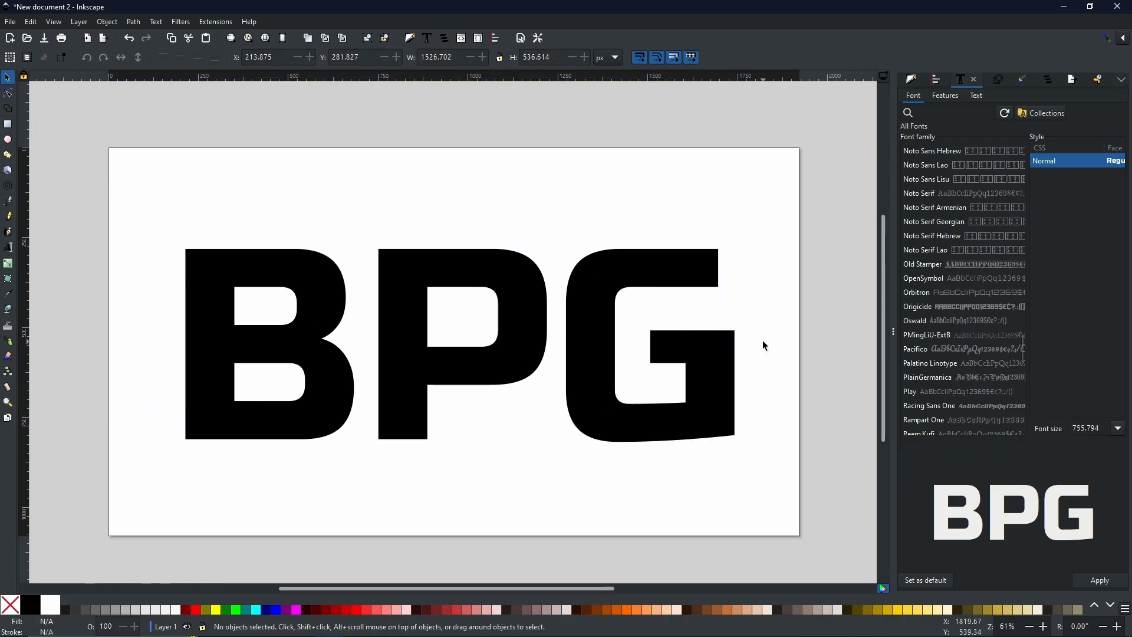
# Convert the BPG text object to a path
pyautogui.click(502, 281)
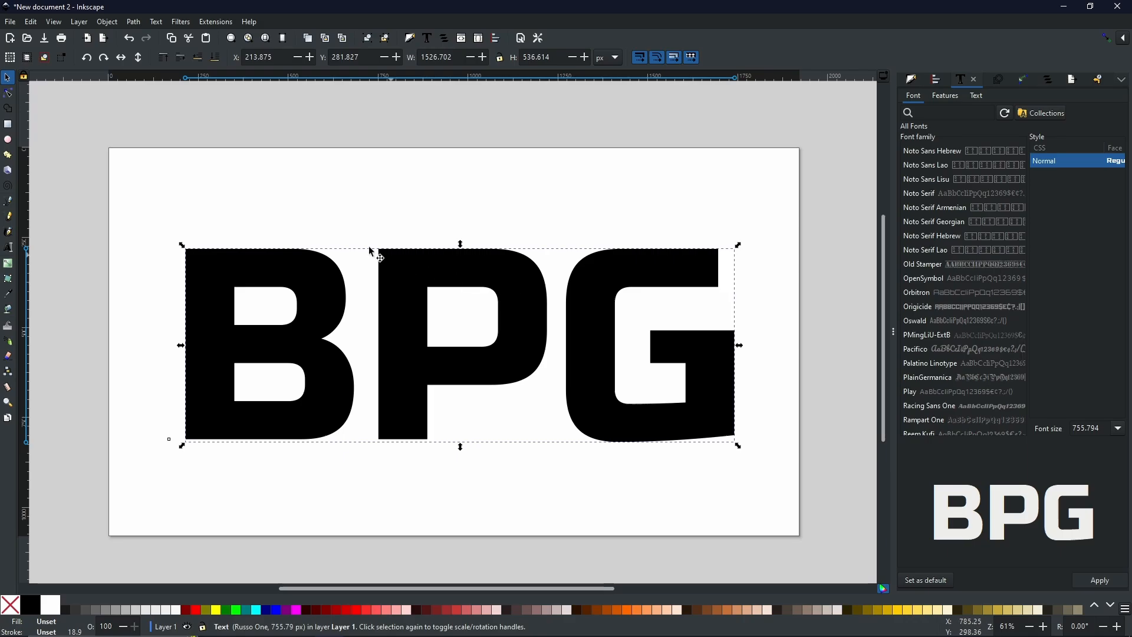
pyautogui.click(137, 24)
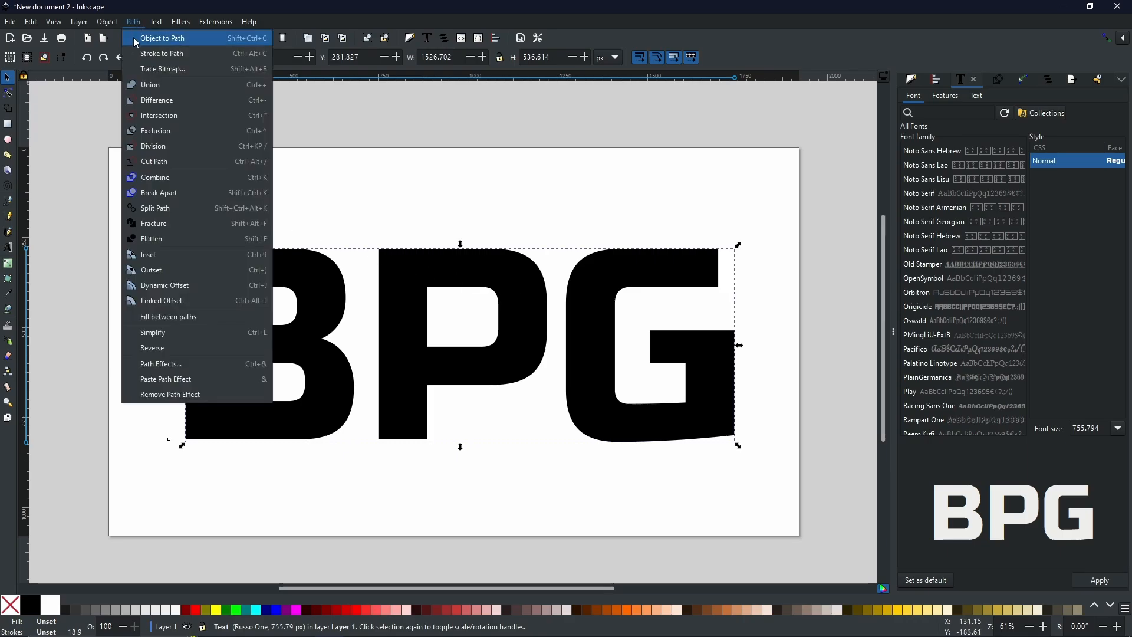
pyautogui.click(134, 37)
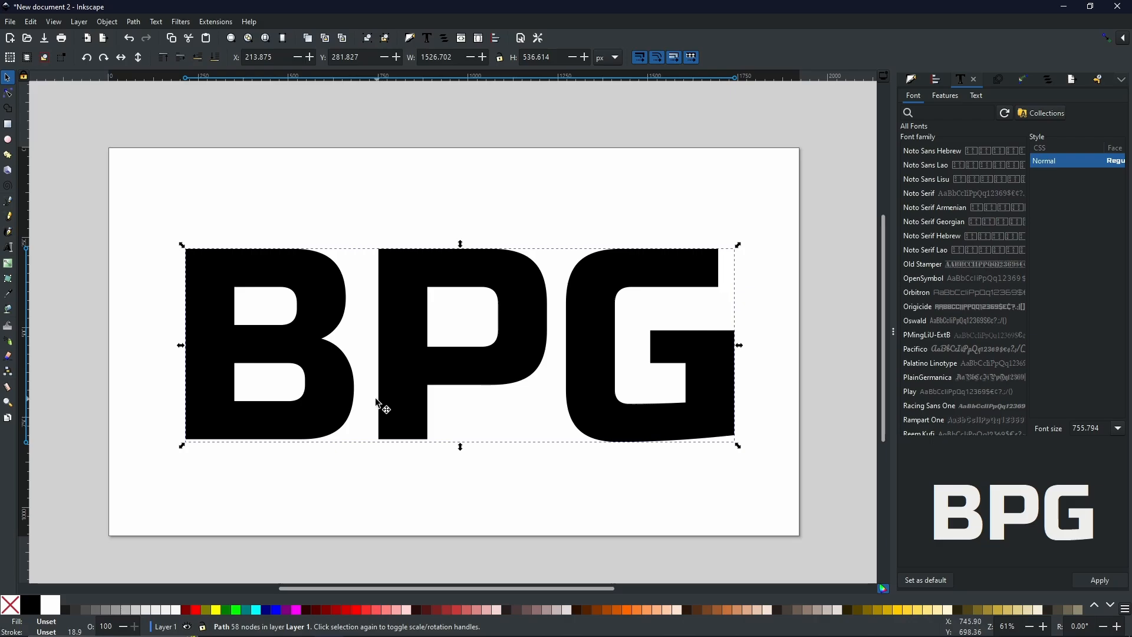
# Draw a wide horizontal rectangle about 1744 × 67 px overlapping the upper edge of all three letters
pyautogui.click(10, 128)
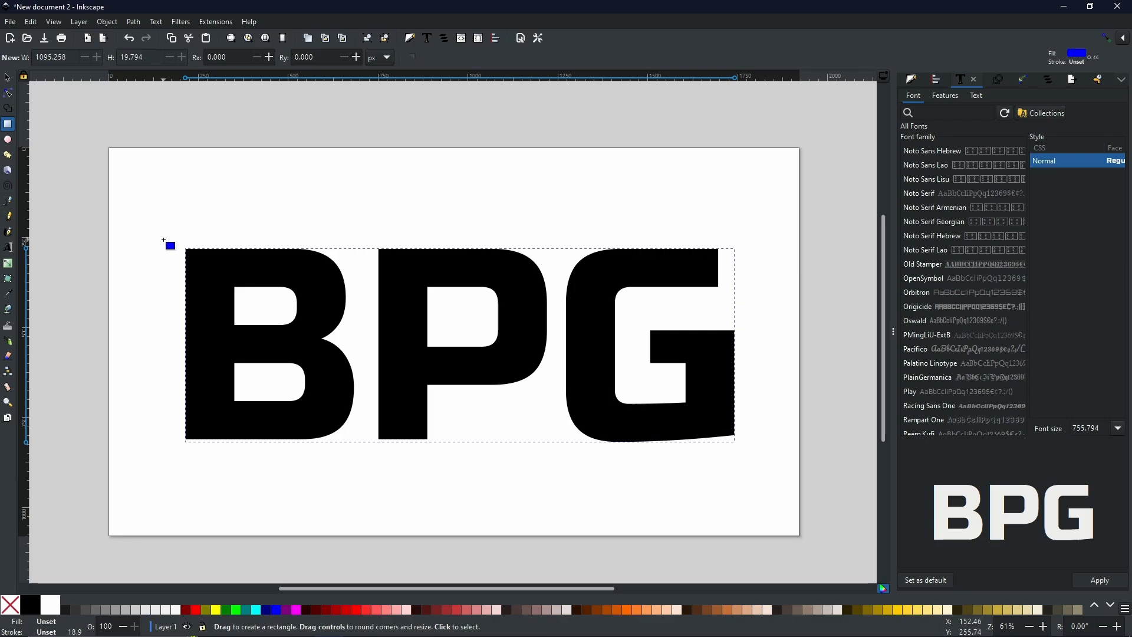
pyautogui.moveTo(152, 238); pyautogui.dragTo(780, 260)
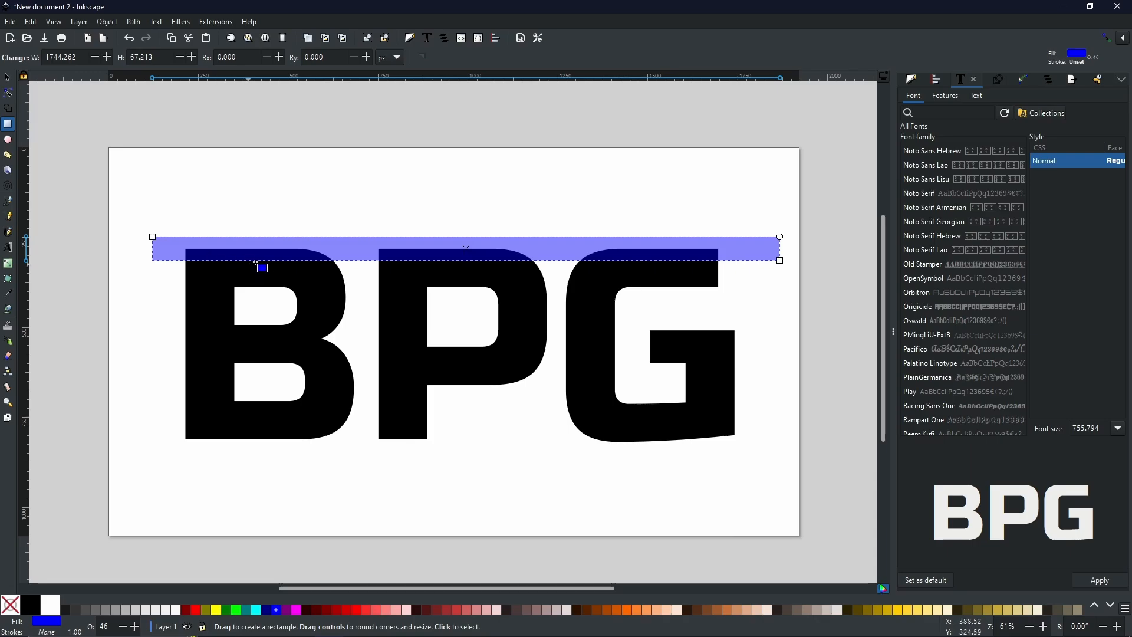
pyautogui.press('ctrl')
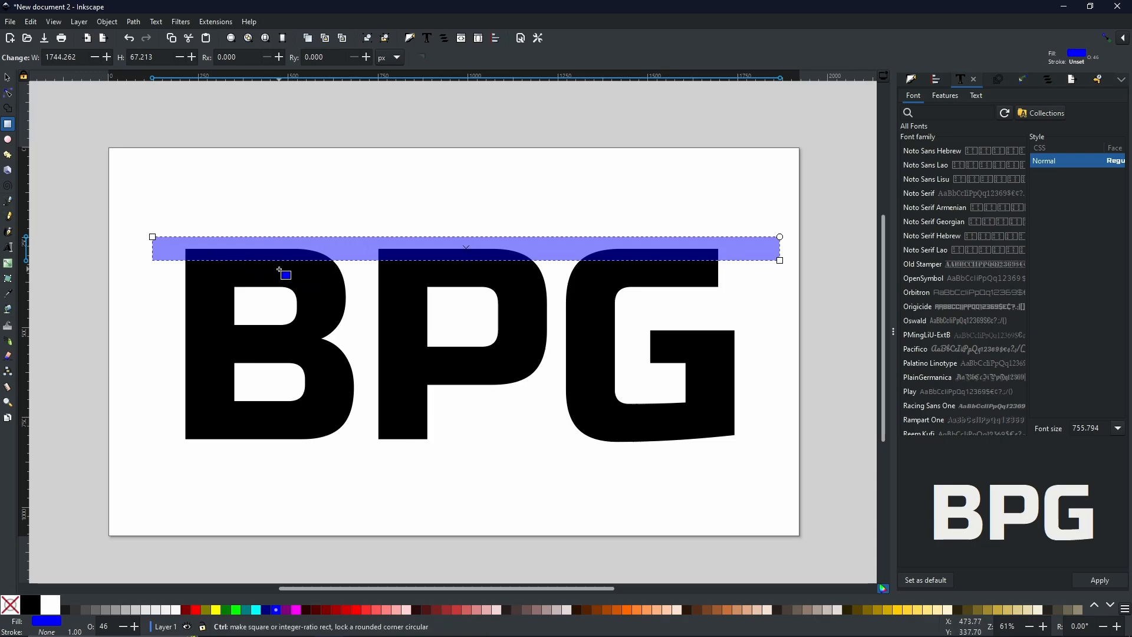
pyautogui.scroll(3, 281, 270)
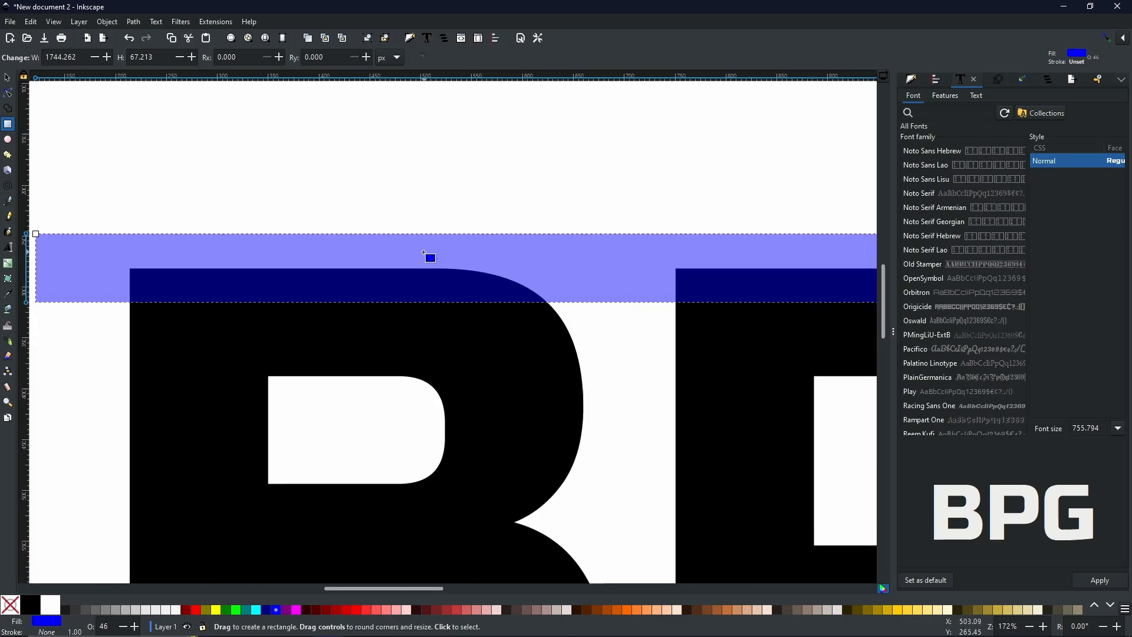
pyautogui.moveTo(346, 284); pyautogui.dragTo(388, 262)
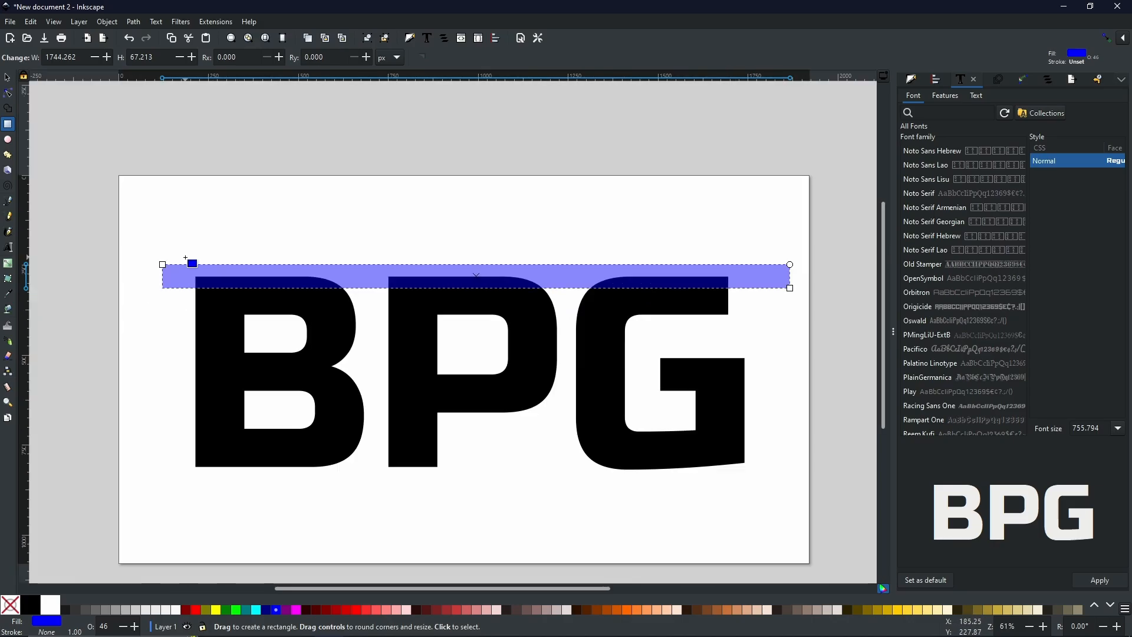
pyautogui.press('5')
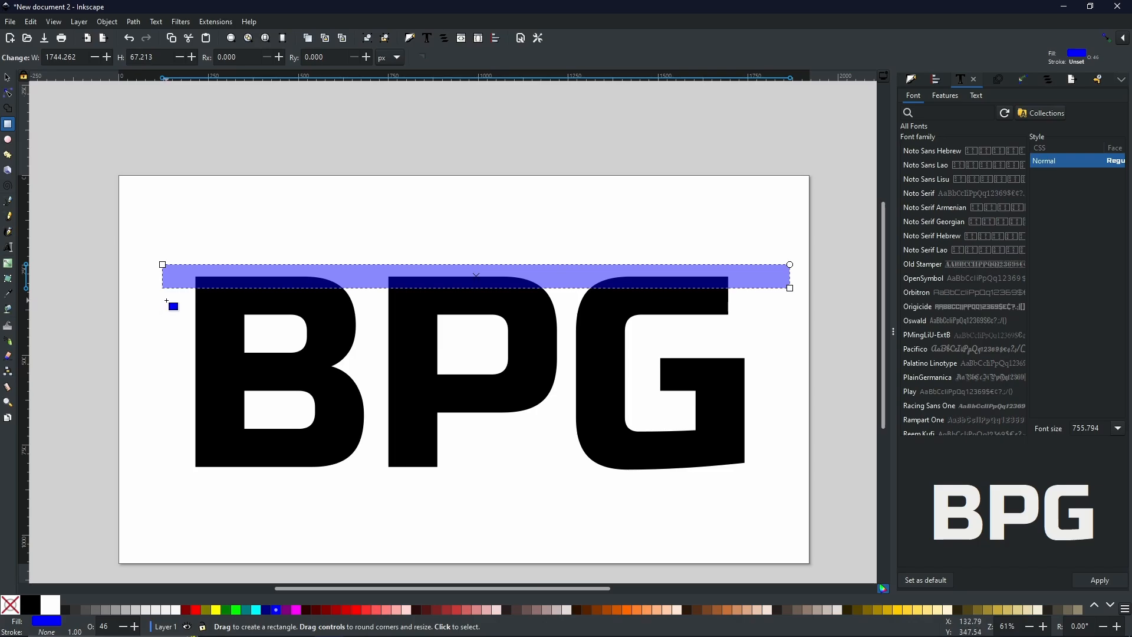
# Draw seven more horizontal rectangles of varying heights below the first, spaced with uneven gaps and extending past the letters' lower edge
pyautogui.moveTo(162, 297)
pyautogui.mouseDown()
pyautogui.moveTo(791, 304)
pyautogui.moveTo(593, 331)
pyautogui.moveTo(789, 331)
pyautogui.mouseUp()
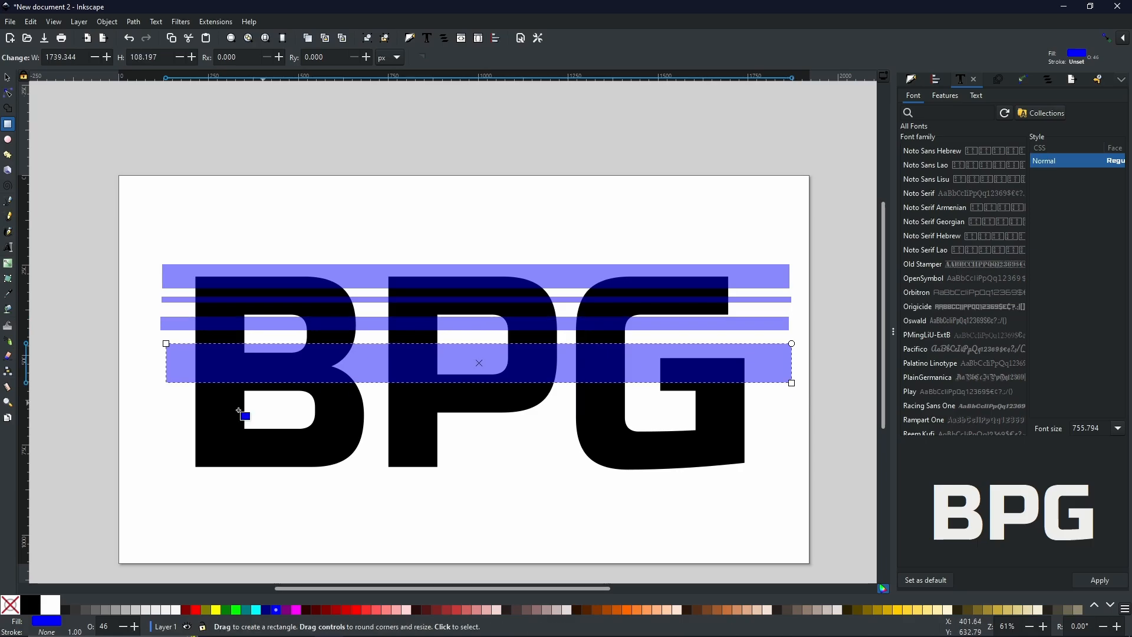
pyautogui.moveTo(161, 404); pyautogui.dragTo(781, 390)
pyautogui.press('s')
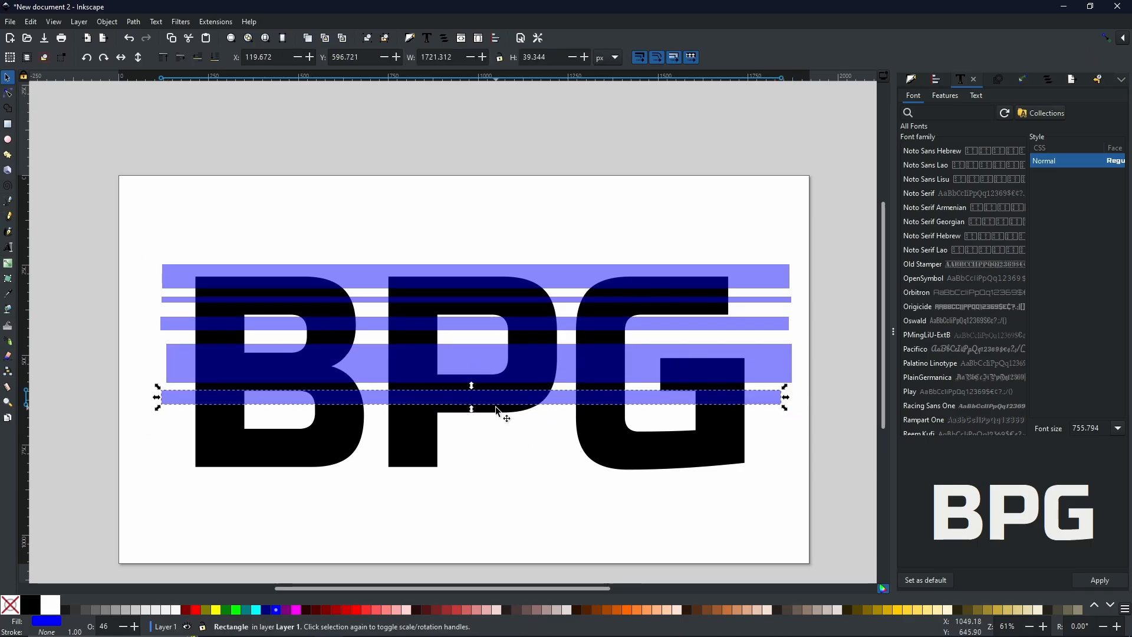
pyautogui.moveTo(496, 399); pyautogui.dragTo(502, 404)
pyautogui.press('r')
pyautogui.moveTo(167, 419); pyautogui.dragTo(786, 422)
pyautogui.moveTo(166, 434); pyautogui.dragTo(781, 444)
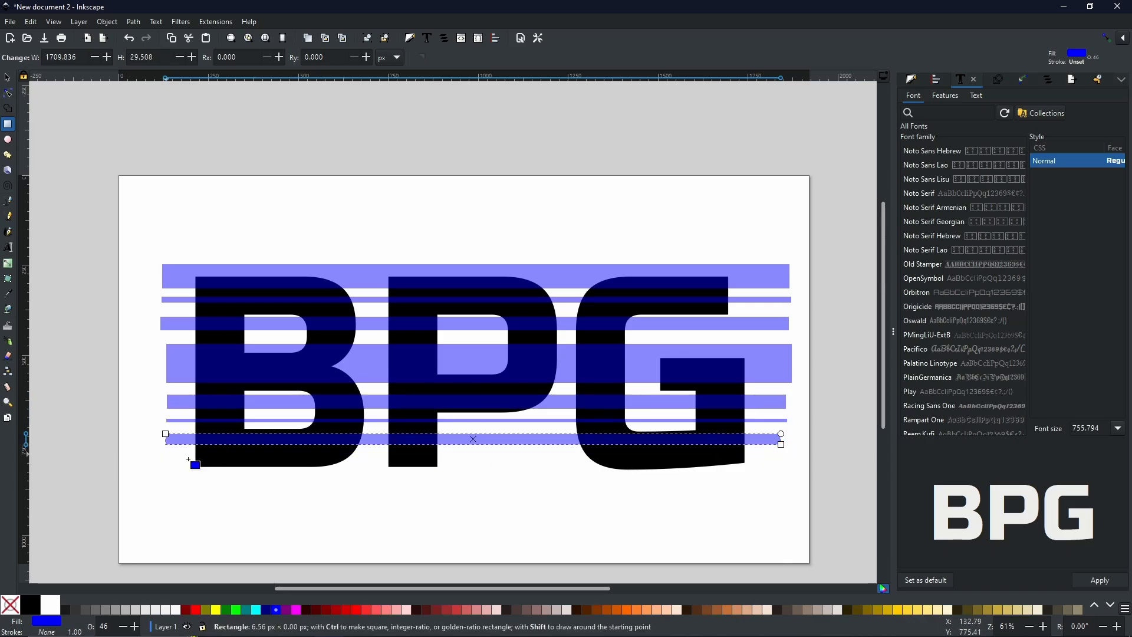
pyautogui.moveTo(164, 454); pyautogui.dragTo(779, 521)
# Select all eight rectangles with a touch path that avoids the letters, and merge them with Union
pyautogui.click(6, 77)
pyautogui.click(101, 222)
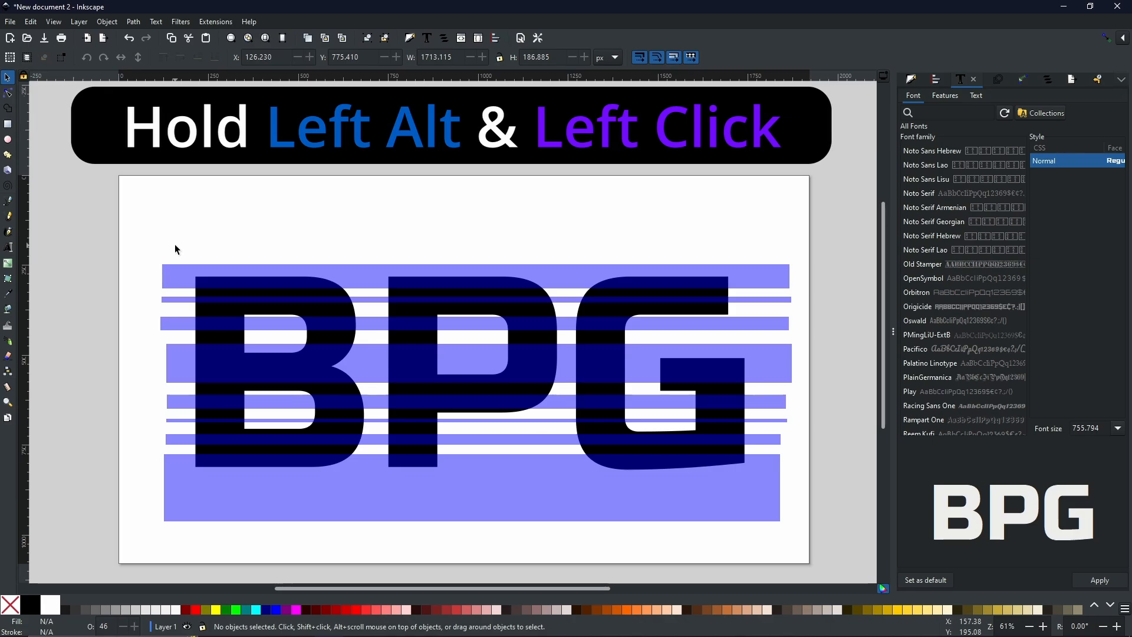
pyautogui.press('alt')
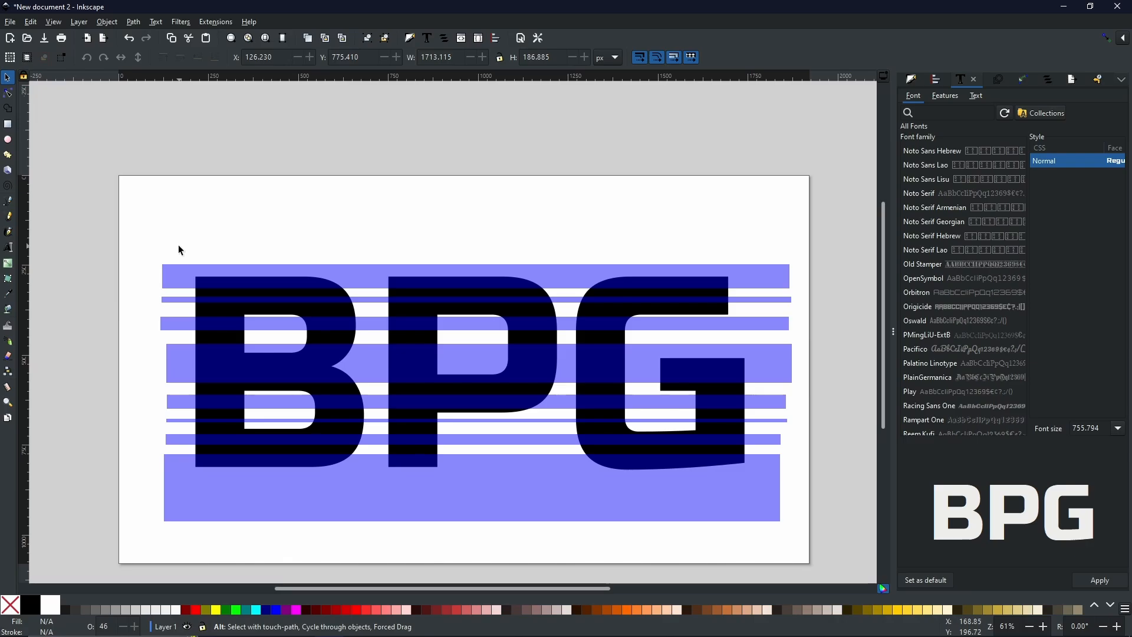
pyautogui.moveTo(178, 246); pyautogui.dragTo(177, 392)
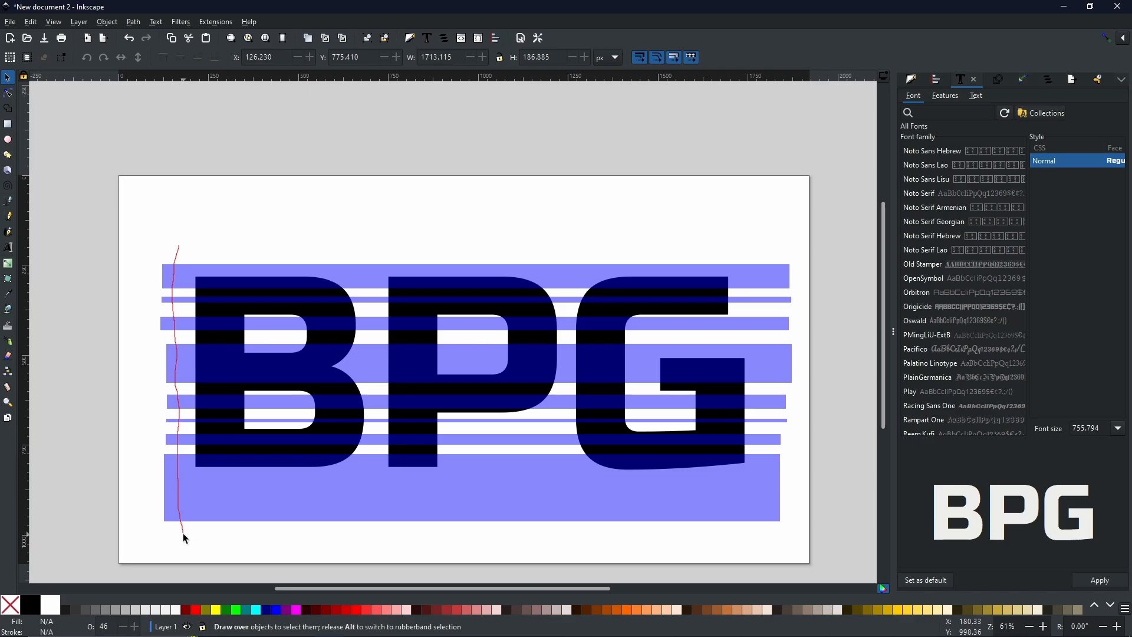
pyautogui.moveTo(182, 533); pyautogui.dragTo(184, 535)
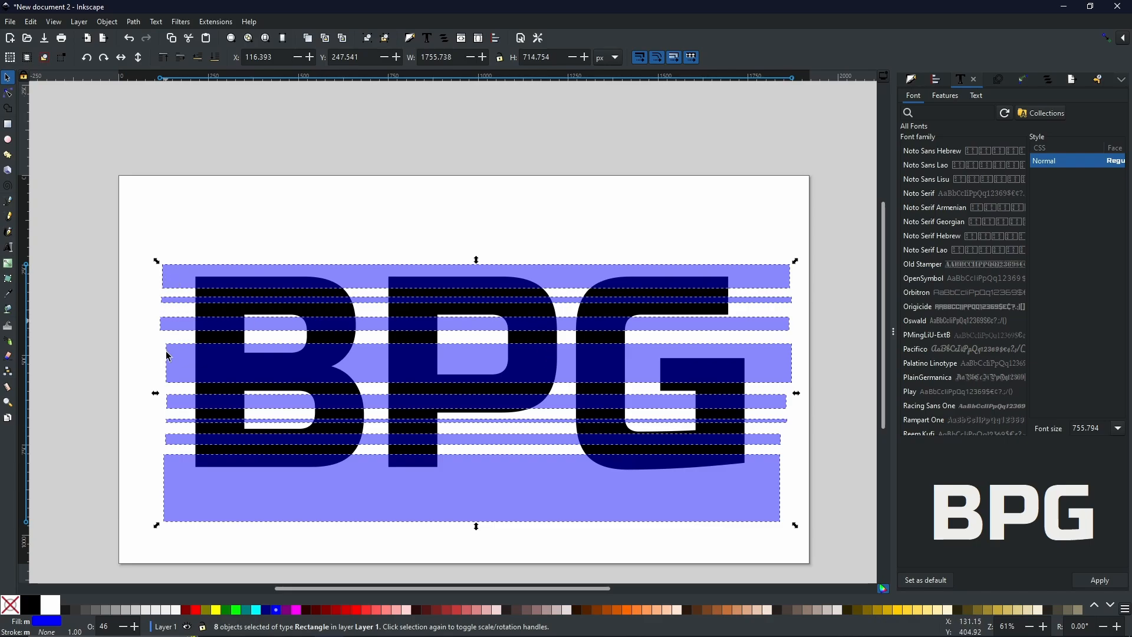
pyautogui.click(134, 22)
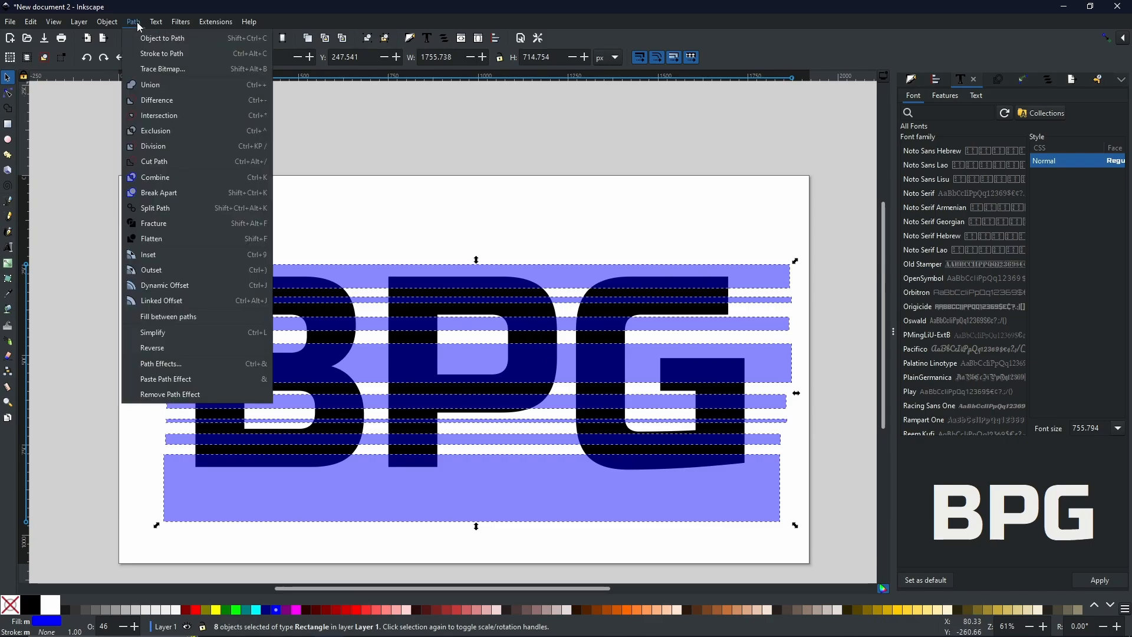
pyautogui.click(166, 87)
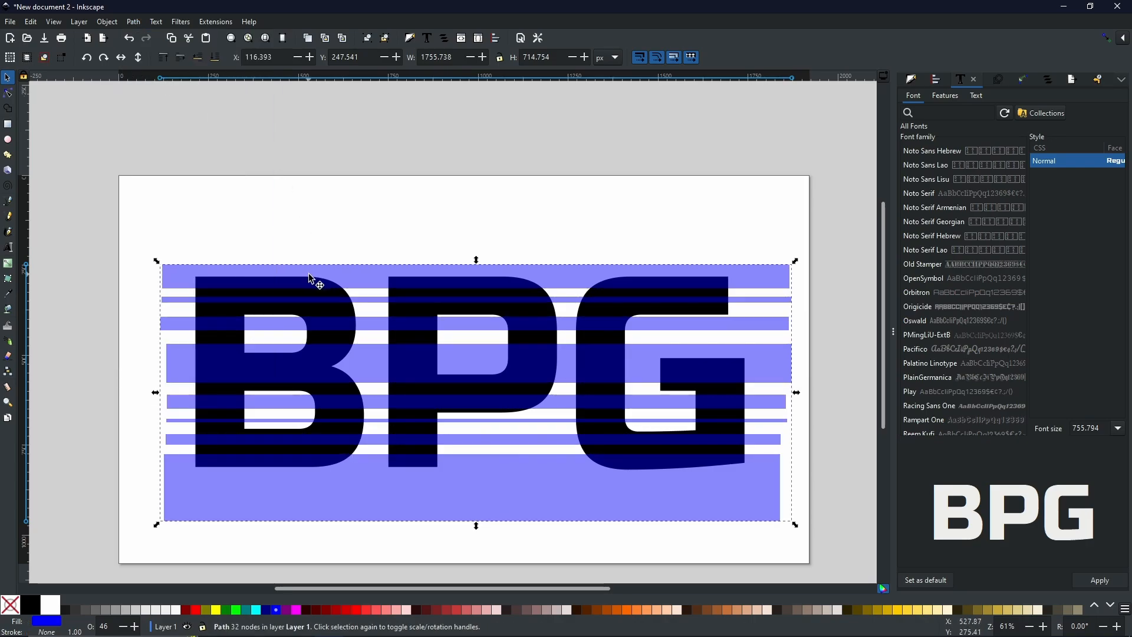
pyautogui.moveTo(330, 280); pyautogui.dragTo(308, 167)
pyautogui.hotkey('ctrl', 'z')
pyautogui.click(333, 235)
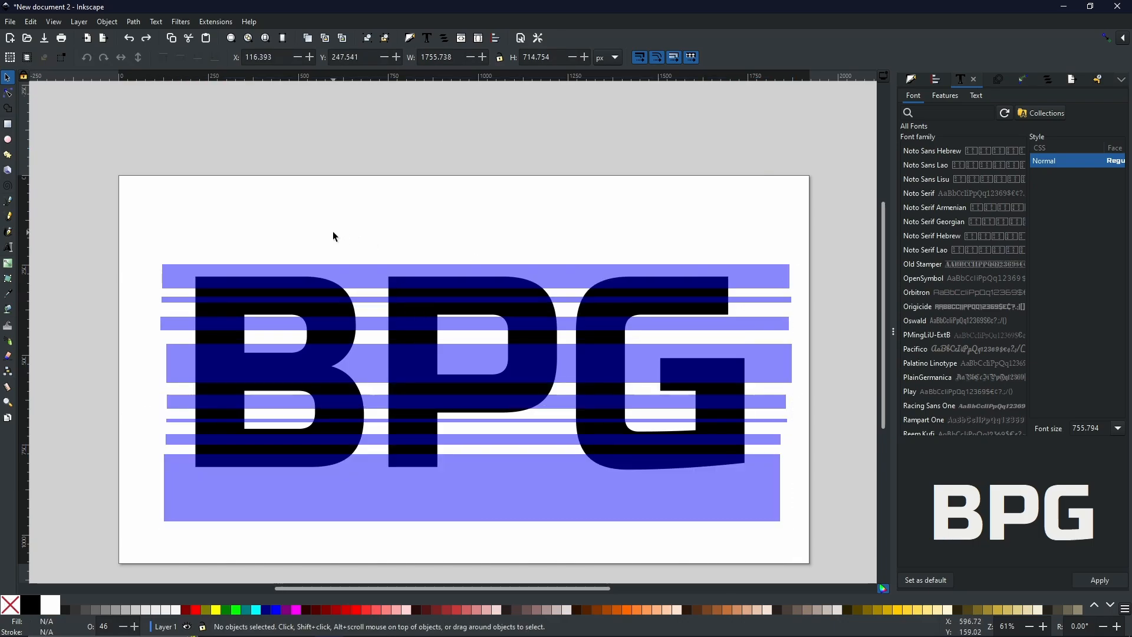
# Select the BPG letters together with the merged bars and cut the letters into slices with Division
pyautogui.click(318, 312)
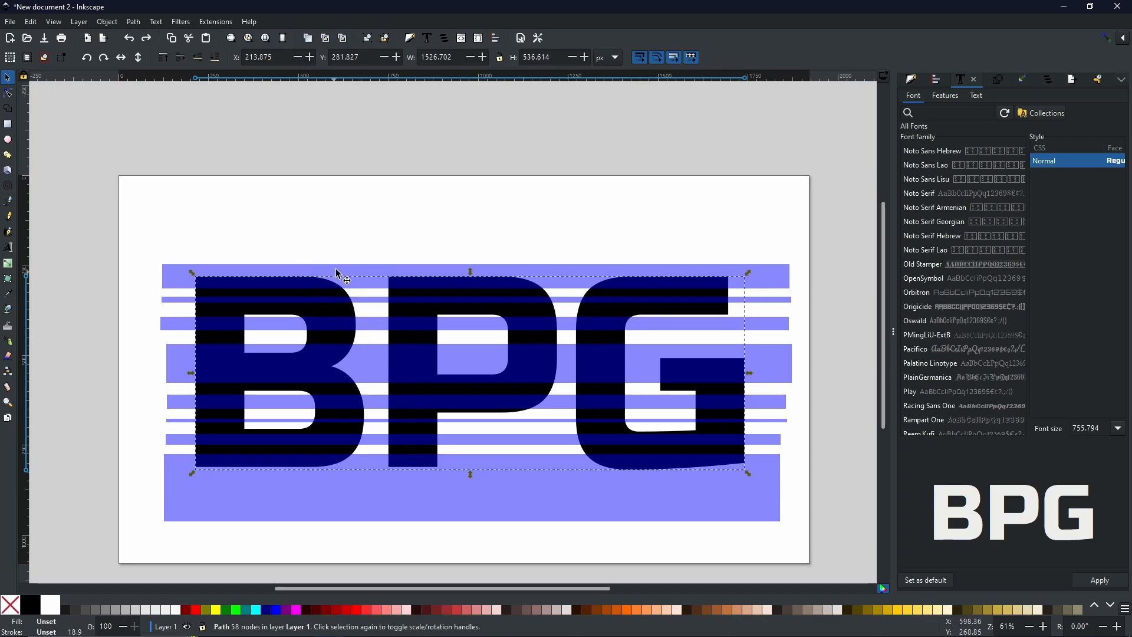
pyautogui.keyDown('shift'); pyautogui.click(378, 272); pyautogui.keyUp('shift')
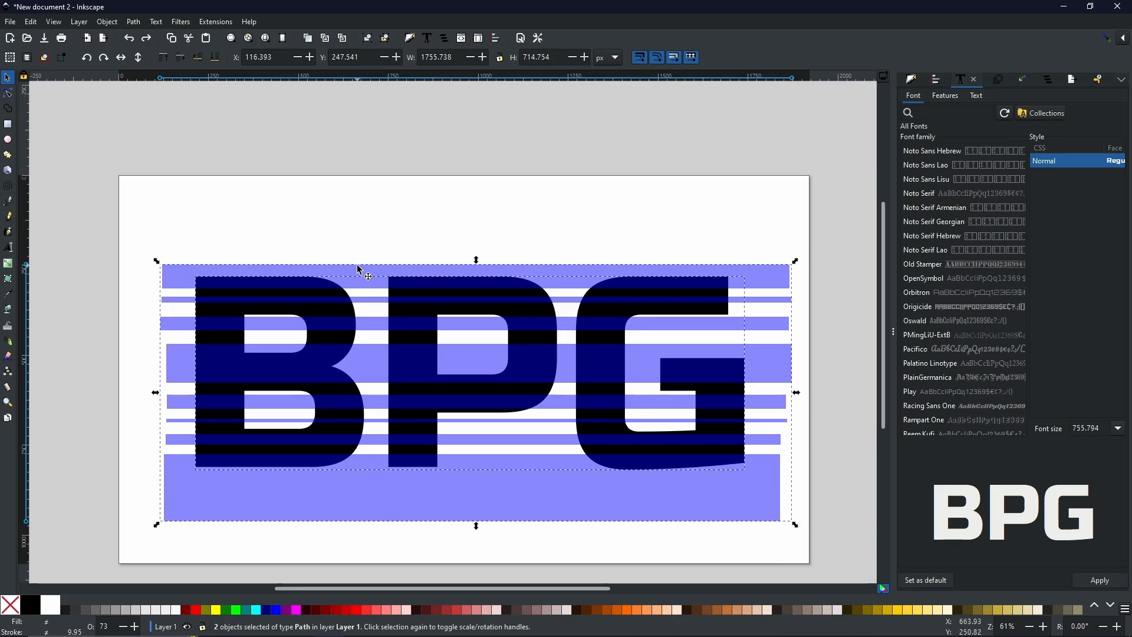
pyautogui.click(133, 22)
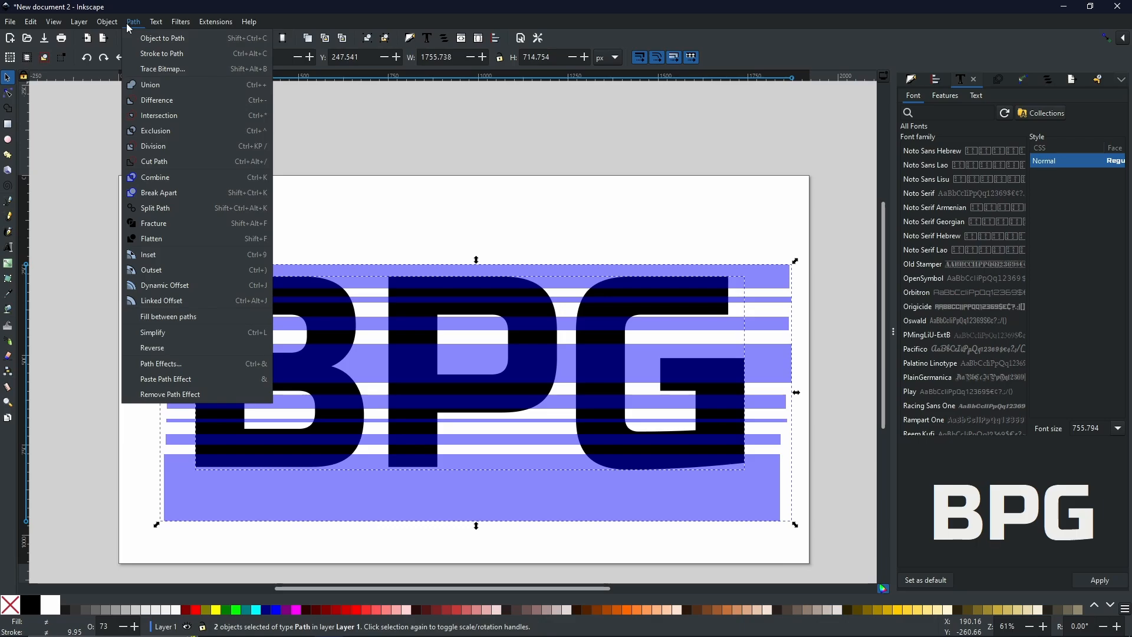
pyautogui.click(151, 148)
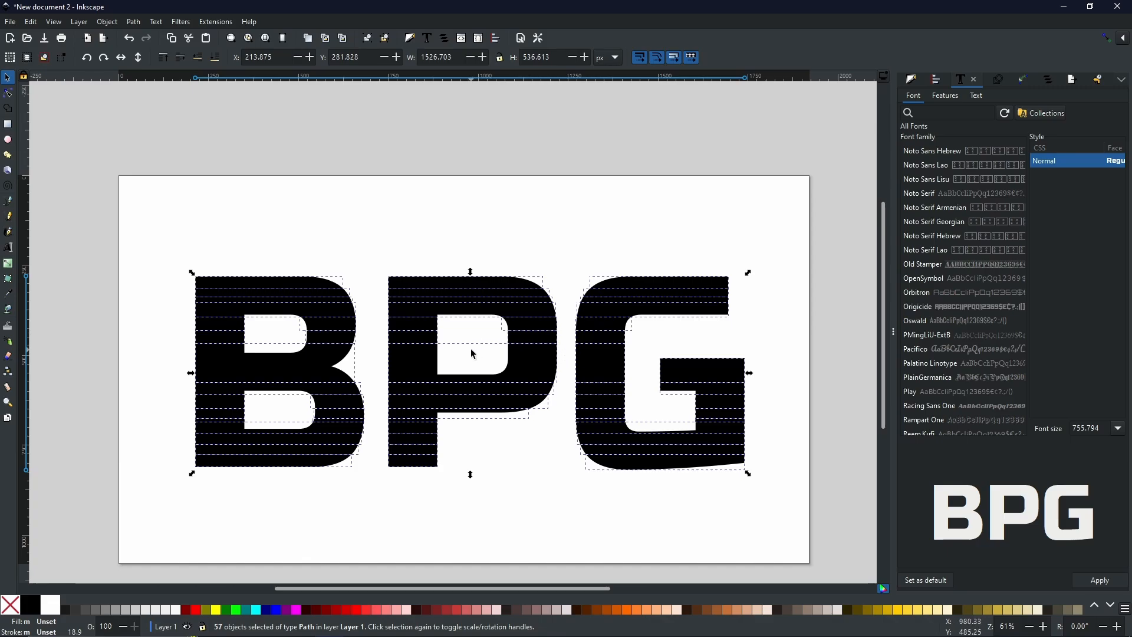
# Try pulling several individual slices out of the B and P to the areas above and below
pyautogui.click(197, 251)
pyautogui.click(231, 285)
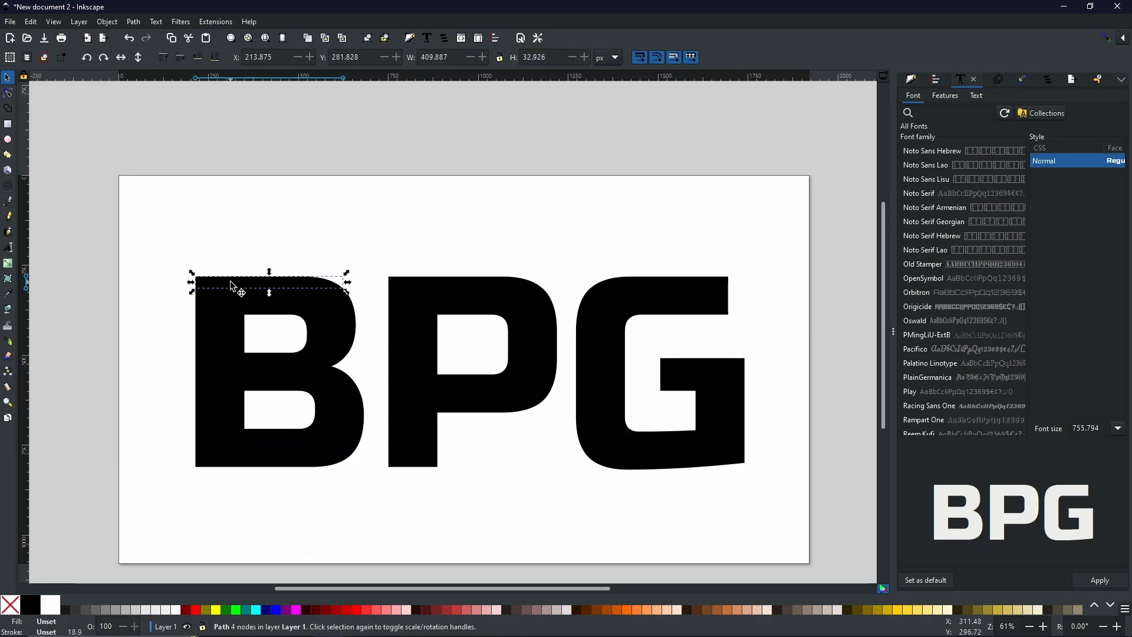
pyautogui.moveTo(231, 286); pyautogui.dragTo(196, 220)
pyautogui.moveTo(301, 306); pyautogui.dragTo(372, 232)
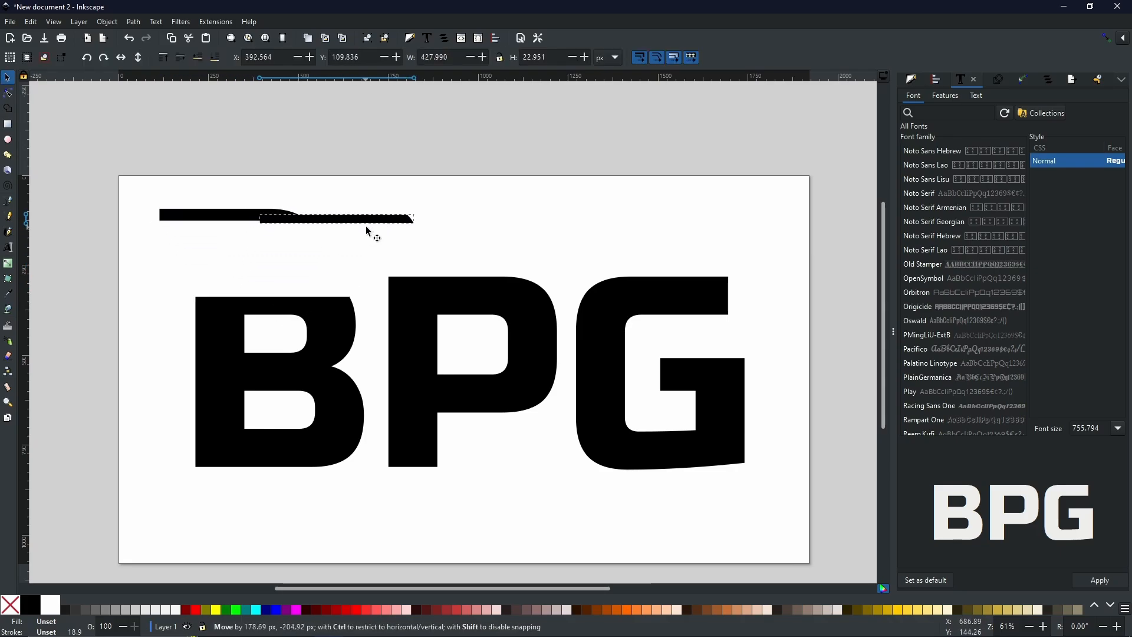
pyautogui.moveTo(526, 324); pyautogui.dragTo(505, 233)
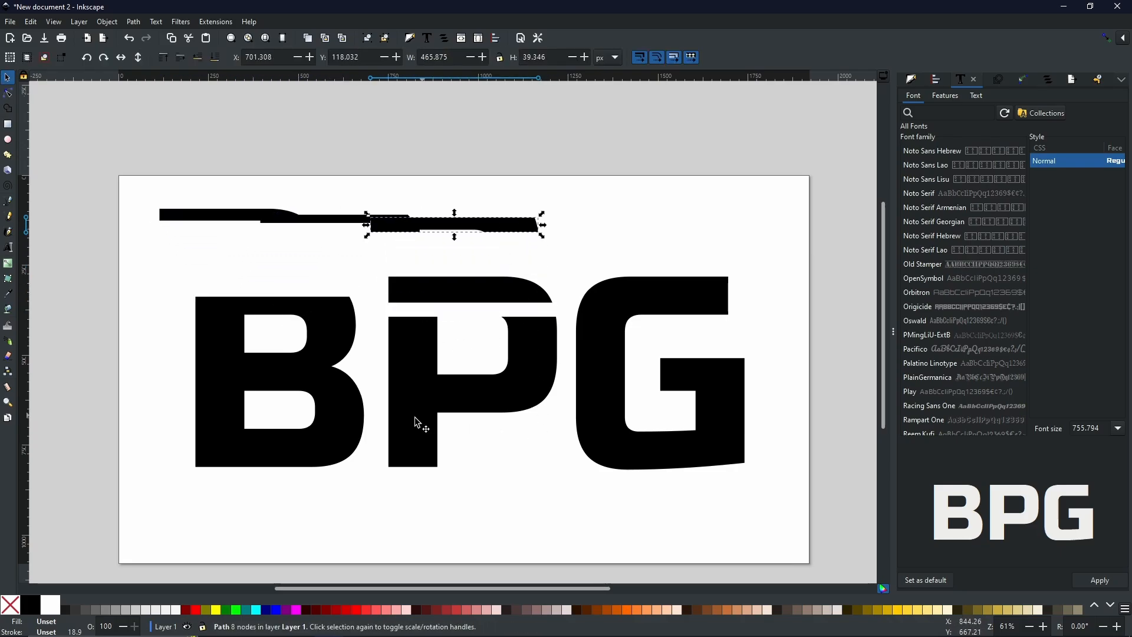
pyautogui.moveTo(416, 422); pyautogui.dragTo(353, 451)
pyautogui.moveTo(419, 373); pyautogui.dragTo(511, 451)
pyautogui.moveTo(677, 624)
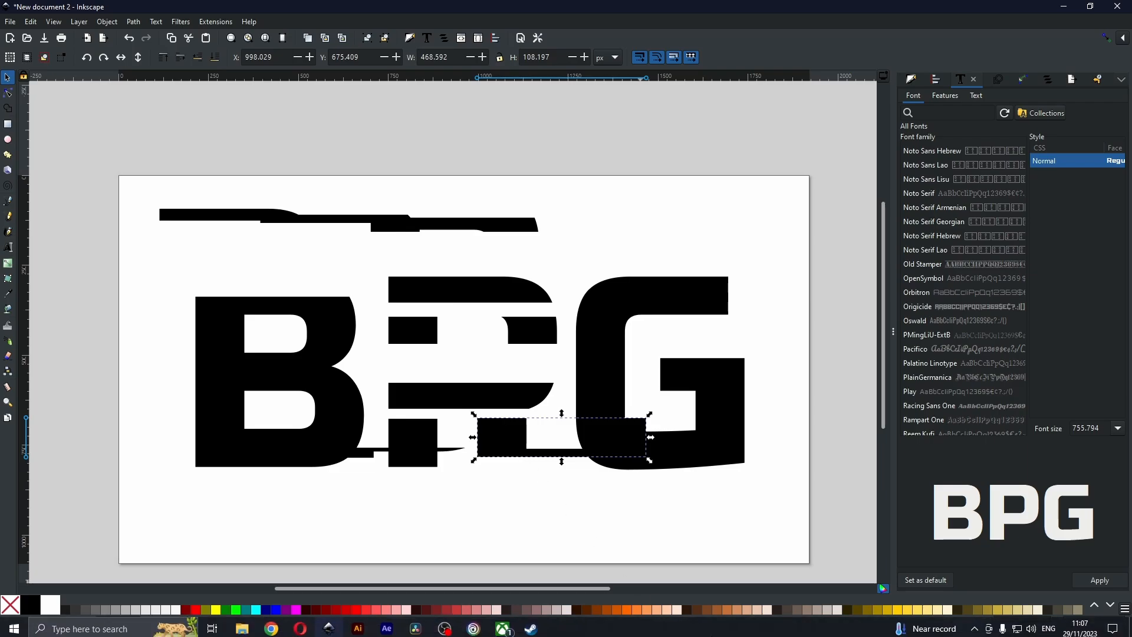
# Undo all the individual slice moves and deselect everything
pyautogui.hotkey('ctrl', 'z')
pyautogui.hotkey('ctrl', 'z')
pyautogui.hotkey('ctrl', 'z')
pyautogui.hotkey('ctrl', 'z')
pyautogui.hotkey('ctrl', 'z')
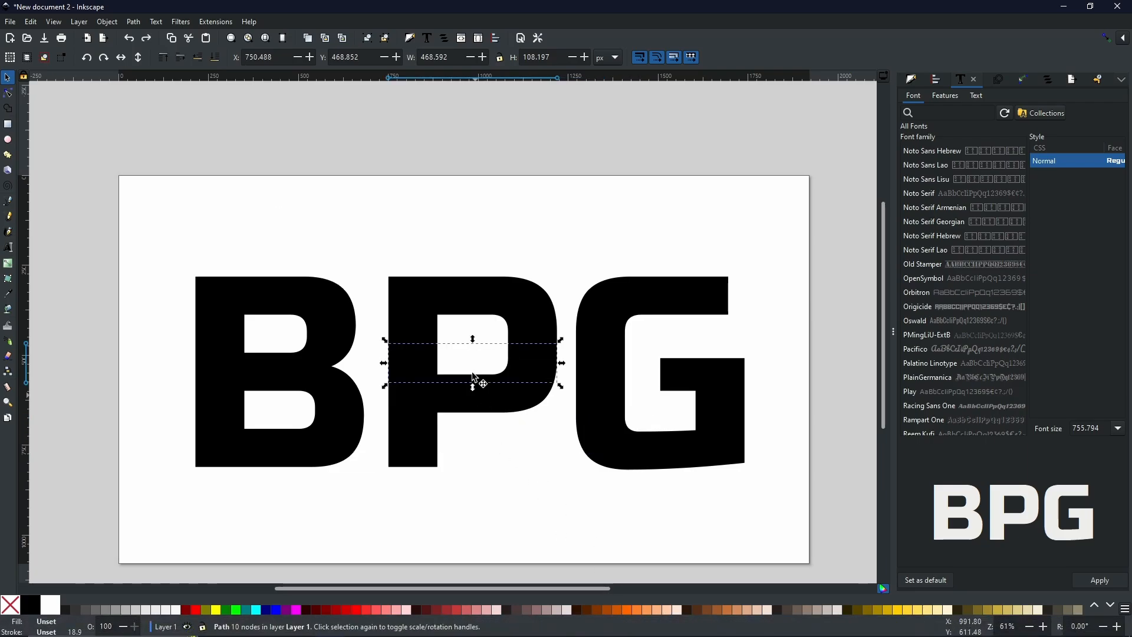
pyautogui.click(491, 261)
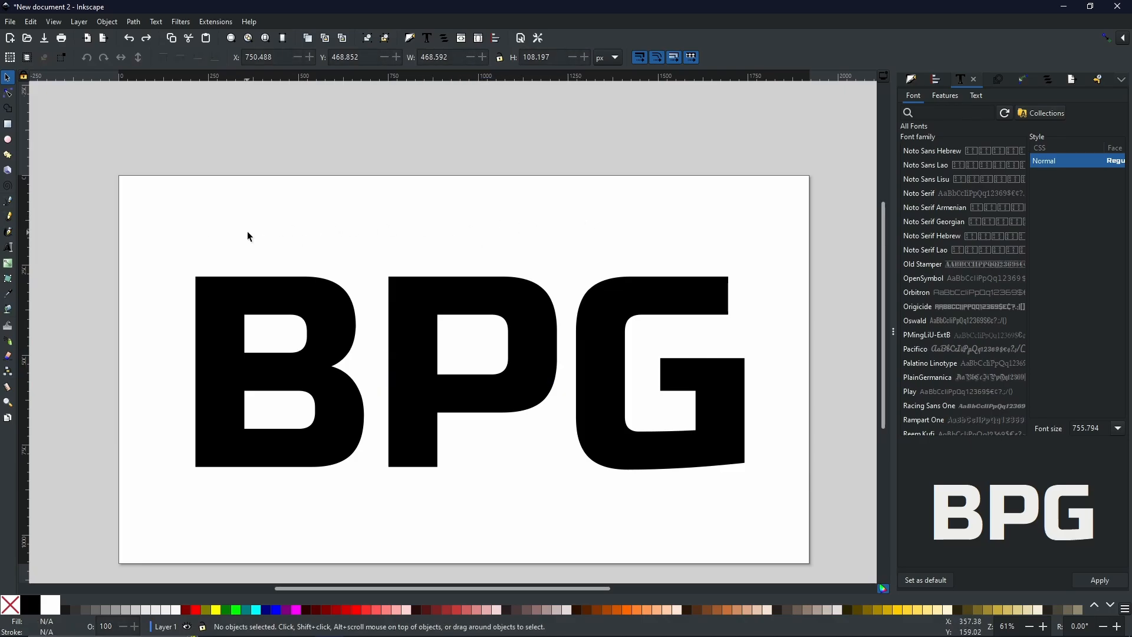
# Select the topmost slices of all three letters and shift them horizontally about 32 px right
pyautogui.keyDown('ctrl'); pyautogui.scroll(2, 292, 302); pyautogui.keyUp('ctrl')
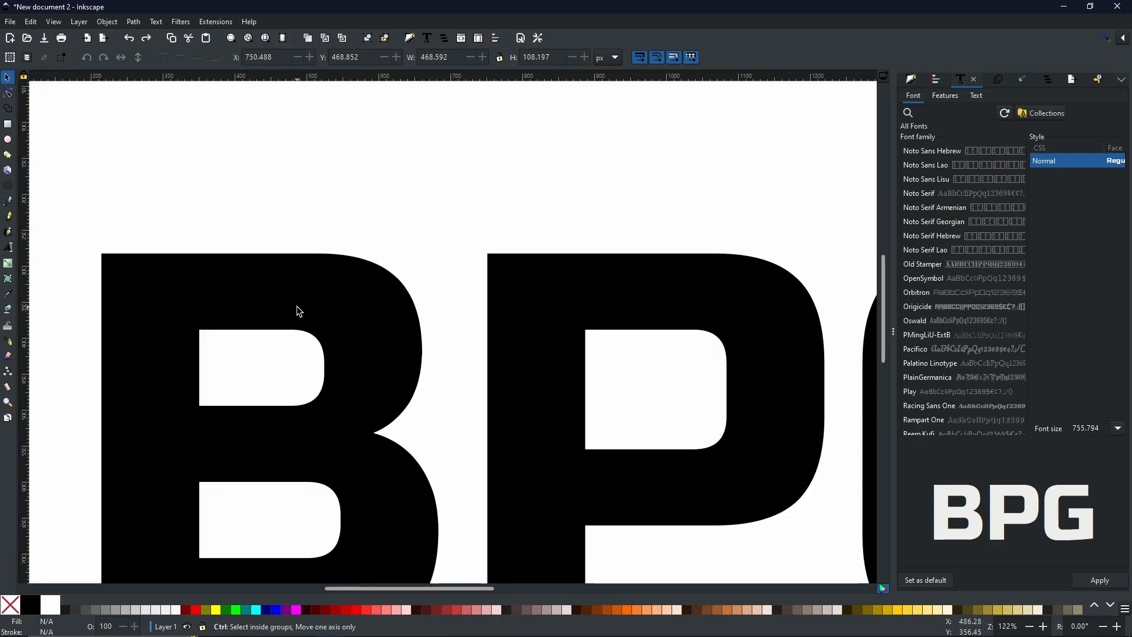
pyautogui.keyDown('ctrl'); pyautogui.scroll(3, 299, 311); pyautogui.keyUp('ctrl')
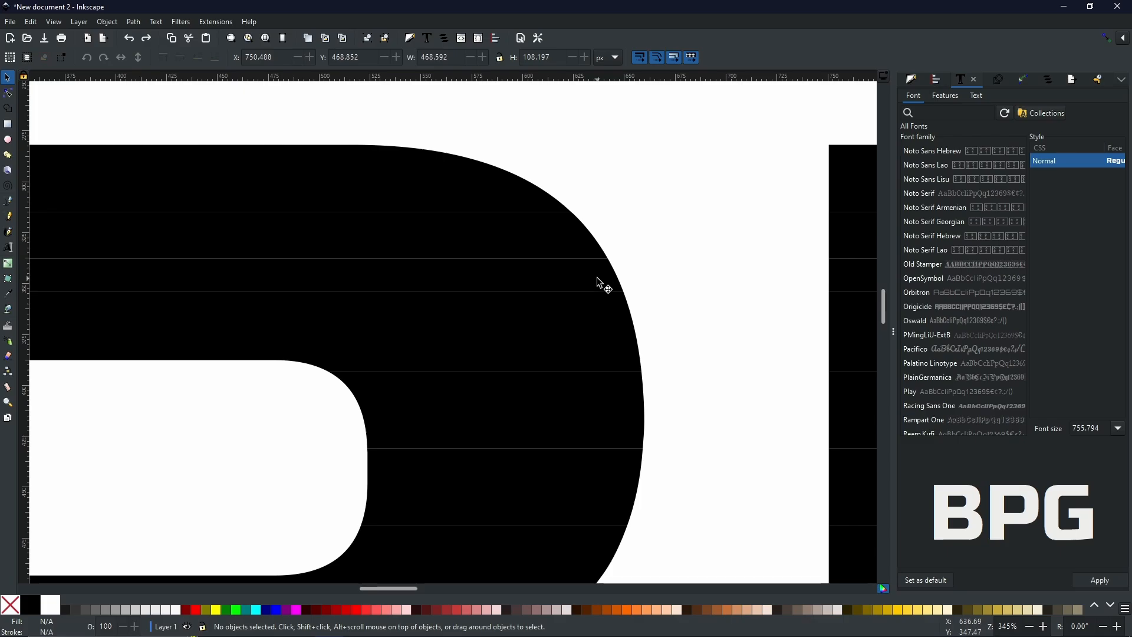
pyautogui.keyDown('ctrl'); pyautogui.scroll(-2, 613, 304); pyautogui.keyUp('ctrl')
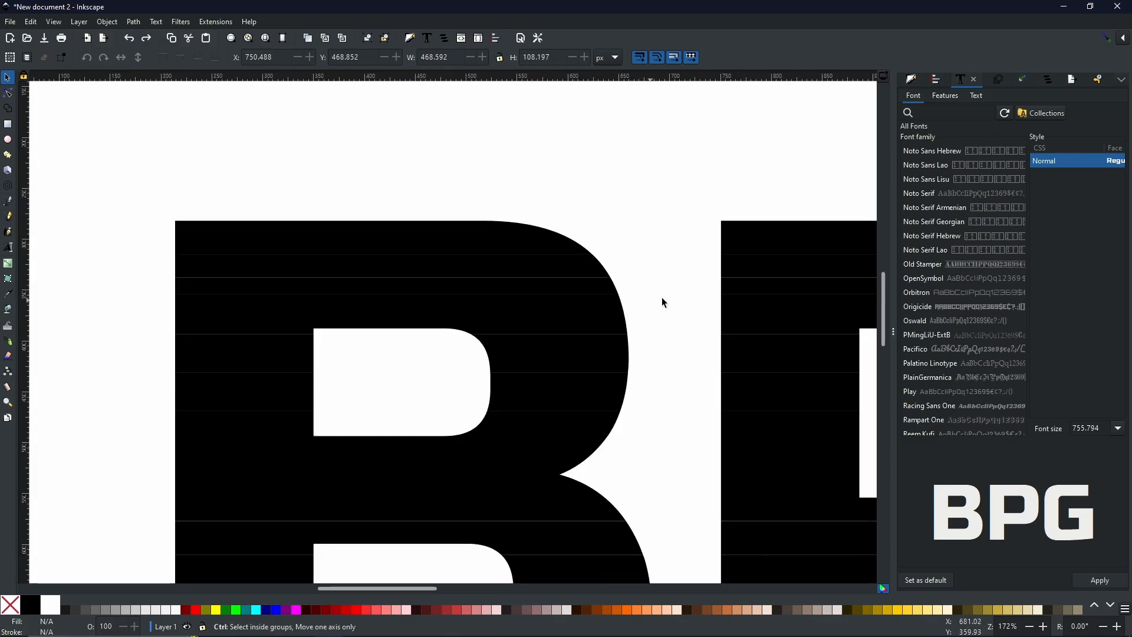
pyautogui.click(212, 242)
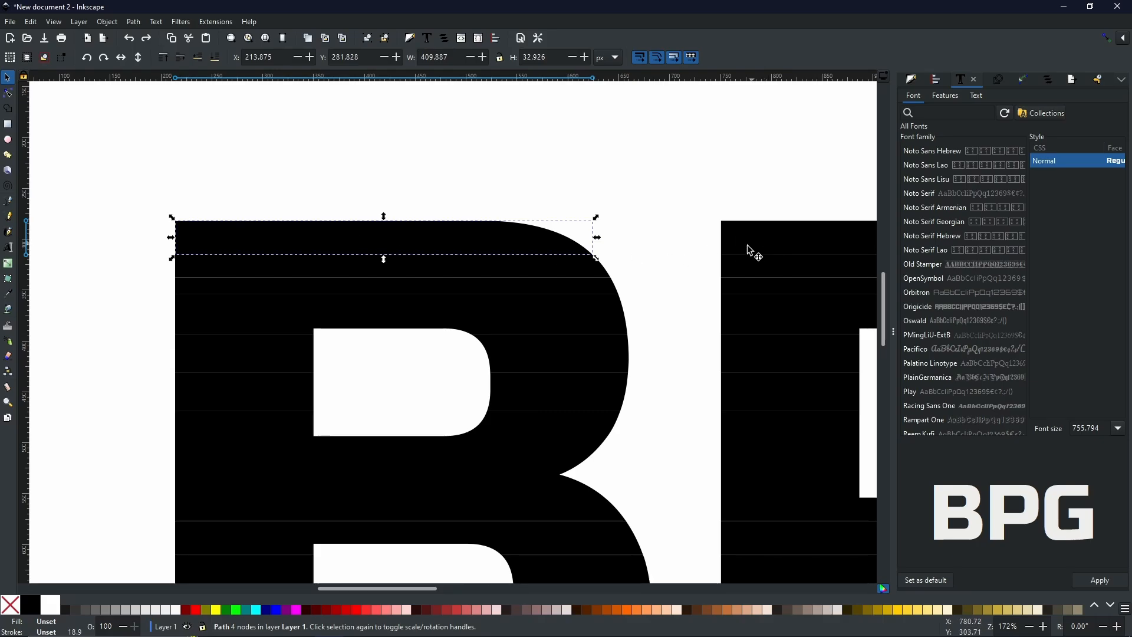
pyautogui.scroll(-2, 721, 263)
pyautogui.moveTo(741, 281); pyautogui.dragTo(358, 263)
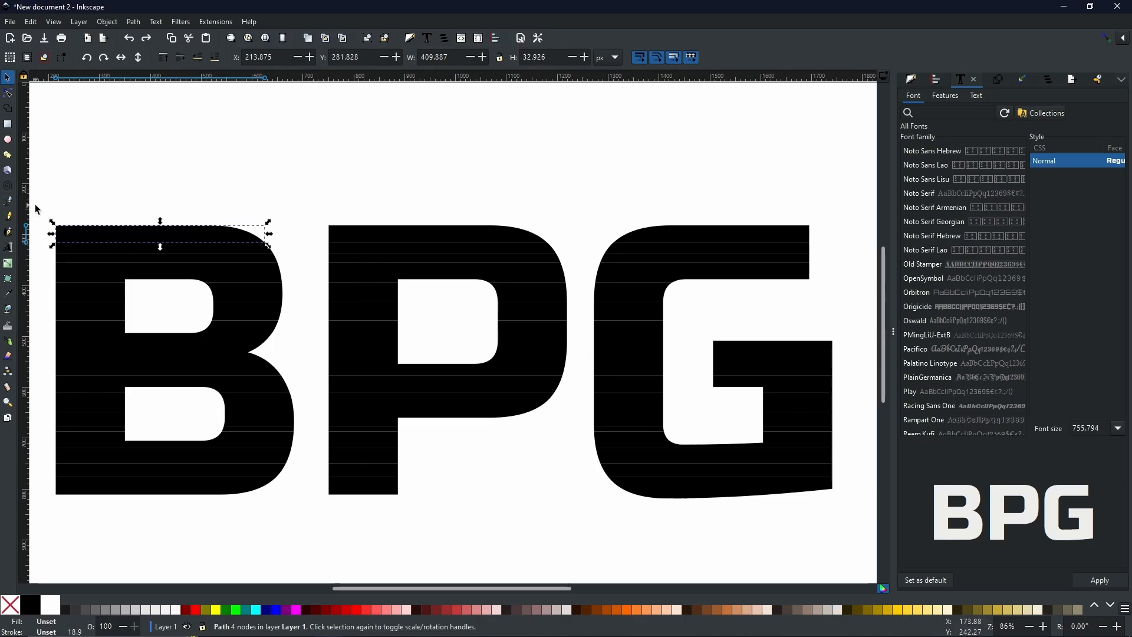
pyautogui.moveTo(35, 205); pyautogui.dragTo(845, 251)
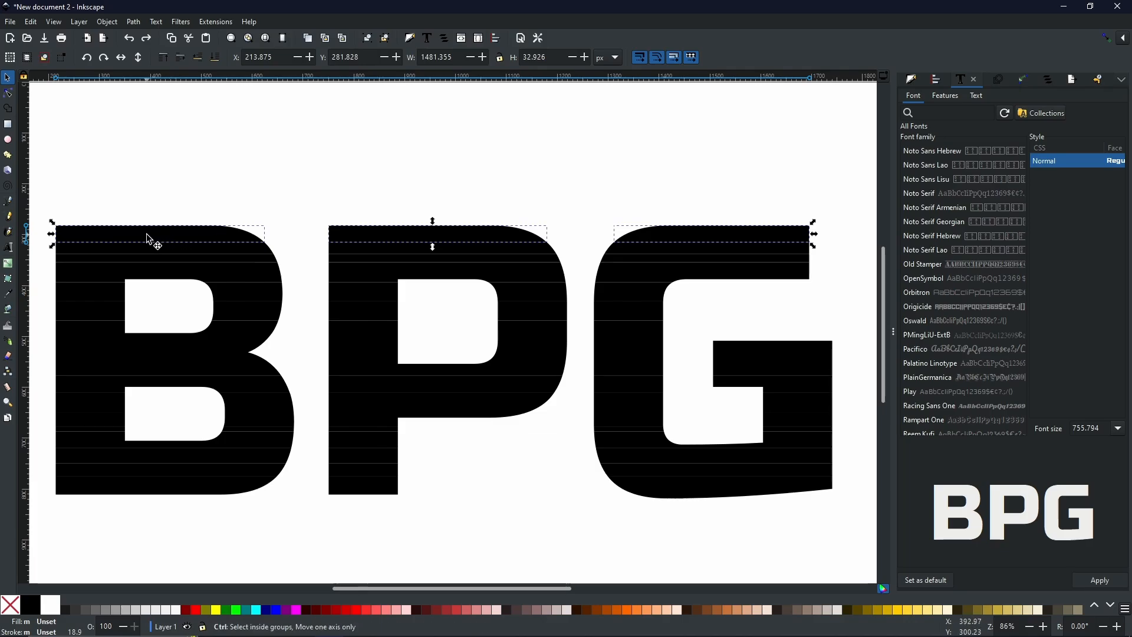
pyautogui.moveTo(152, 237); pyautogui.dragTo(165, 240)
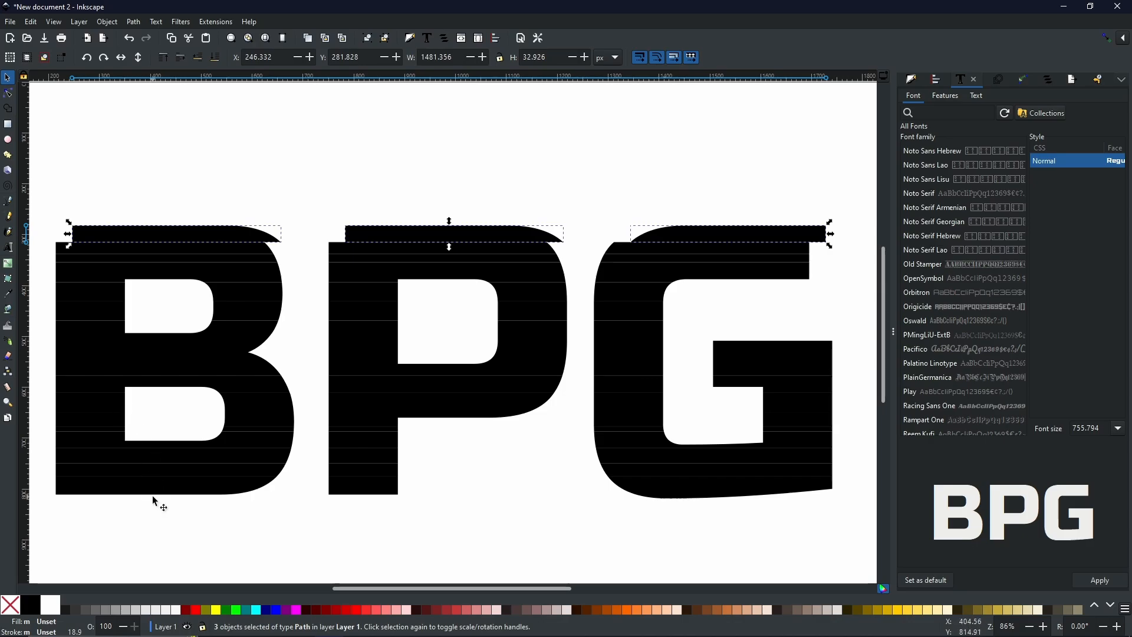
# Shift the second row of slices across all letters to the left and the third row slightly right
pyautogui.moveTo(43, 242)
pyautogui.mouseDown()
pyautogui.moveTo(829, 251)
pyautogui.moveTo(45, 235)
pyautogui.mouseUp()
pyautogui.moveTo(531, 250); pyautogui.dragTo(510, 258)
pyautogui.moveTo(528, 240); pyautogui.dragTo(852, 248)
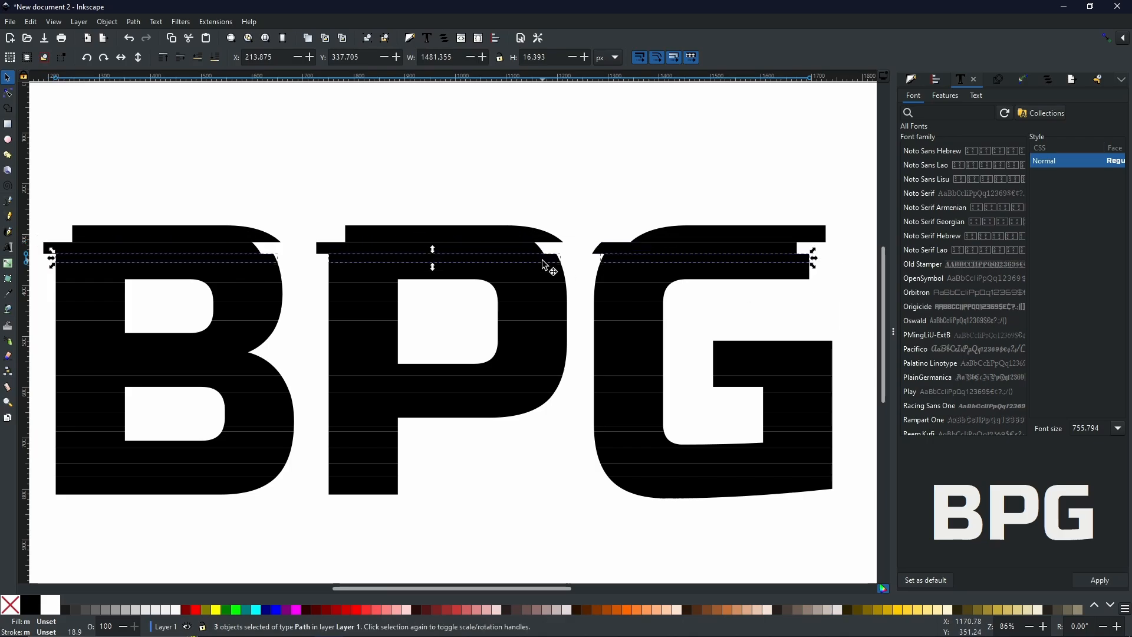
pyautogui.moveTo(530, 260); pyautogui.dragTo(537, 259)
# Shift the fourth row of slices left, the fifth slightly right and the sixth about 13 px left
pyautogui.moveTo(39, 257); pyautogui.dragTo(849, 296)
pyautogui.moveTo(696, 275); pyautogui.dragTo(42, 277)
pyautogui.moveTo(539, 294); pyautogui.dragTo(546, 293)
pyautogui.moveTo(688, 330); pyautogui.dragTo(39, 297)
pyautogui.moveTo(376, 311); pyautogui.dragTo(369, 311)
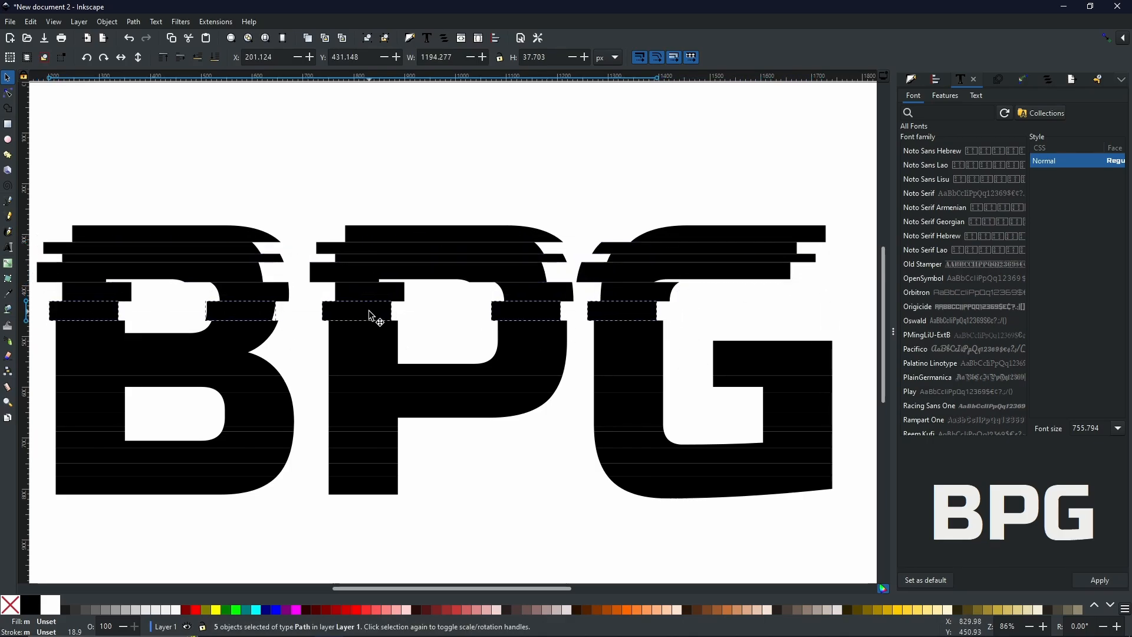
# Shift slice rows seven to ten horizontally, alternating right and left, with the ninth row offset the furthest
pyautogui.moveTo(846, 387); pyautogui.dragTo(184, 298)
pyautogui.moveTo(306, 364); pyautogui.dragTo(310, 364)
pyautogui.moveTo(392, 388); pyautogui.dragTo(227, 313)
pyautogui.moveTo(41, 295)
pyautogui.mouseDown()
pyautogui.moveTo(849, 325)
pyautogui.moveTo(786, 309)
pyautogui.moveTo(856, 364)
pyautogui.moveTo(856, 354)
pyautogui.moveTo(54, 307)
pyautogui.mouseUp()
pyautogui.moveTo(78, 329); pyautogui.dragTo(860, 356)
pyautogui.moveTo(104, 342); pyautogui.dragTo(850, 368)
pyautogui.moveTo(801, 357); pyautogui.dragTo(27, 348)
# Shift the thin eleventh row of slices slightly right across all three letters, undoing any misplaced move
pyautogui.hotkey('ctrl', 'z')
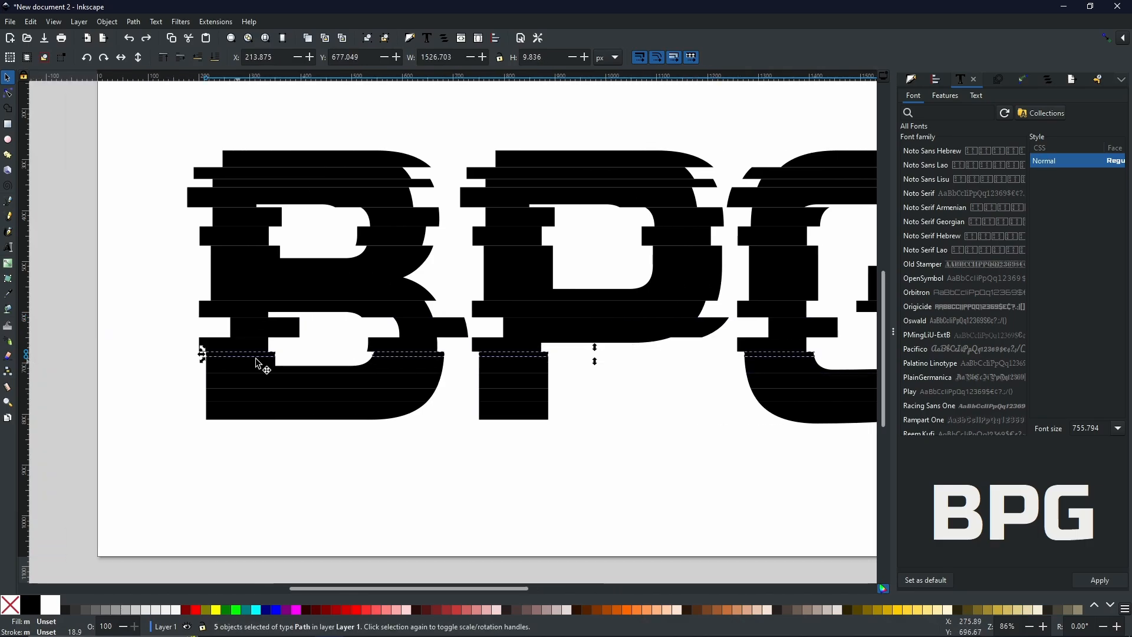
pyautogui.moveTo(254, 358); pyautogui.dragTo(261, 359)
pyautogui.hotkey('ctrl', 'z')
pyautogui.moveTo(535, 425); pyautogui.dragTo(384, 426)
pyautogui.moveTo(41, 348); pyautogui.dragTo(844, 373)
pyautogui.scroll(3, 613, 368)
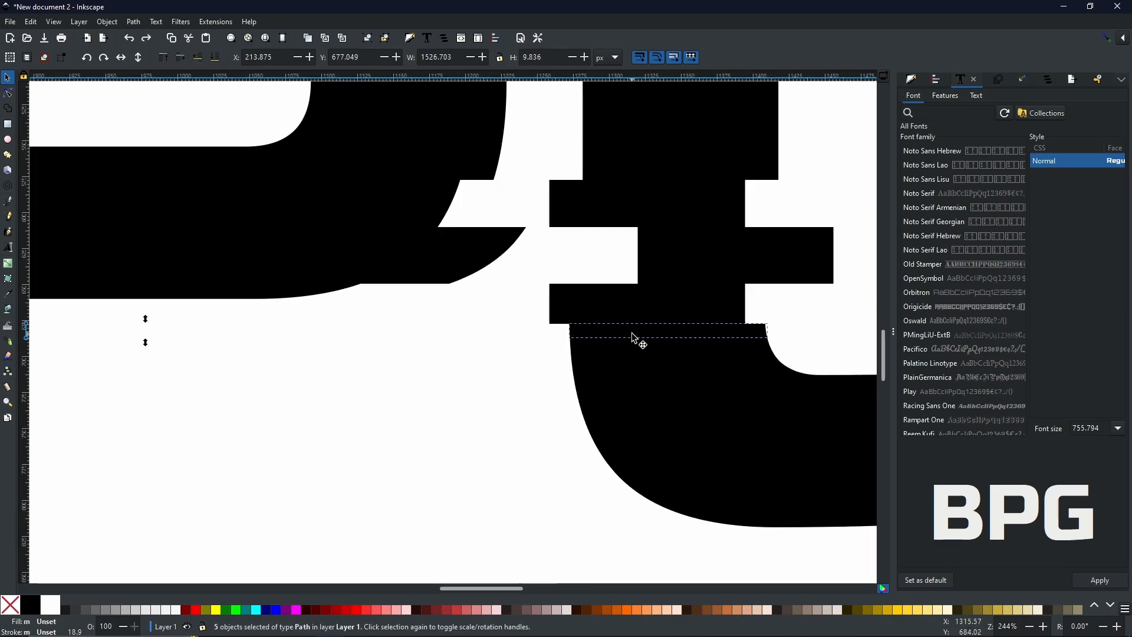
pyautogui.moveTo(633, 333); pyautogui.dragTo(653, 334)
# Shift the remaining lower rows of slices by uneven horizontal amounts, moving the bottommost row about 35 px right
pyautogui.scroll(-3, 689, 378)
pyautogui.moveTo(689, 420); pyautogui.dragTo(651, 410)
pyautogui.moveTo(827, 374); pyautogui.dragTo(155, 348)
pyautogui.moveTo(488, 361); pyautogui.dragTo(484, 360)
pyautogui.moveTo(153, 359); pyautogui.dragTo(28, 392)
pyautogui.moveTo(99, 404); pyautogui.dragTo(116, 405)
pyautogui.click(421, 447)
# Select all the shifted slices and merge them into one path with Union
pyautogui.scroll(-2, 530, 466)
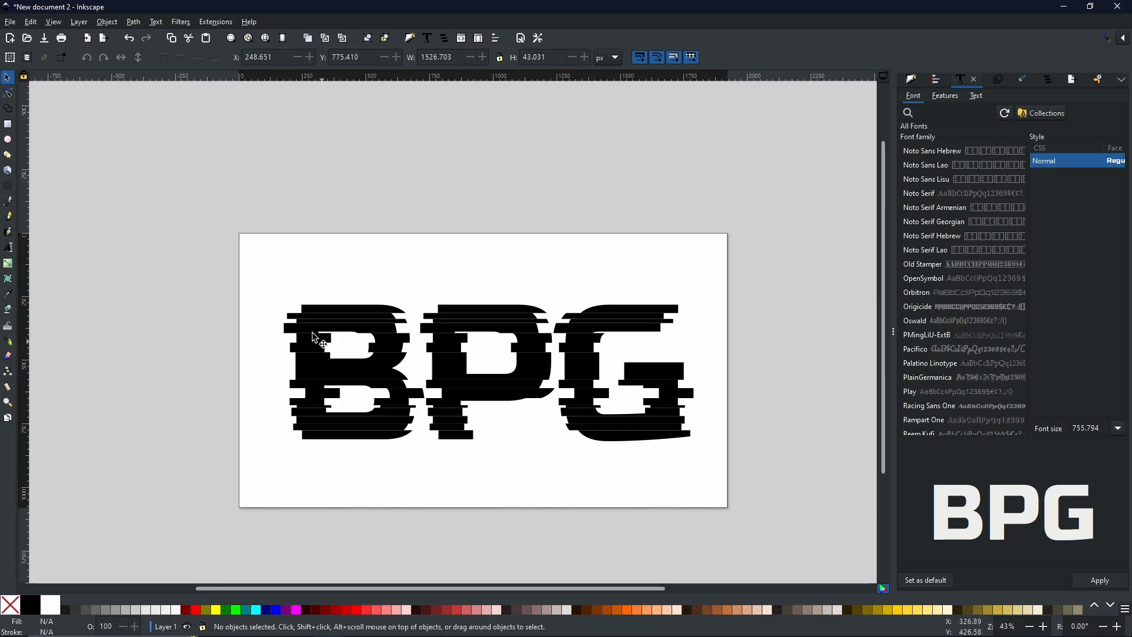
pyautogui.moveTo(192, 239); pyautogui.dragTo(820, 540)
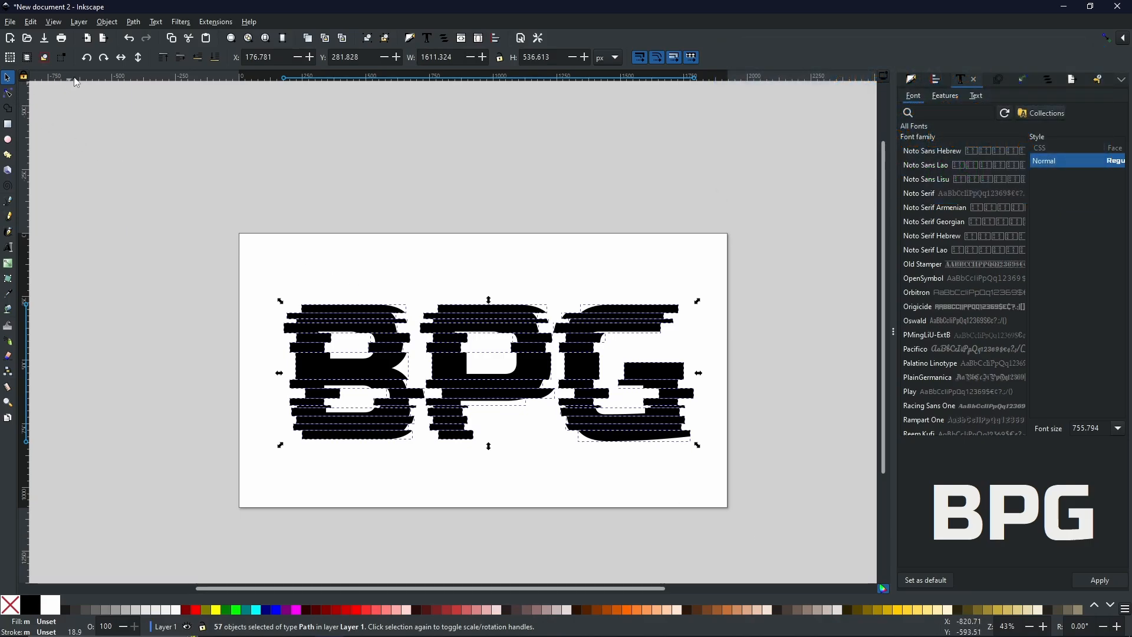
pyautogui.click(134, 22)
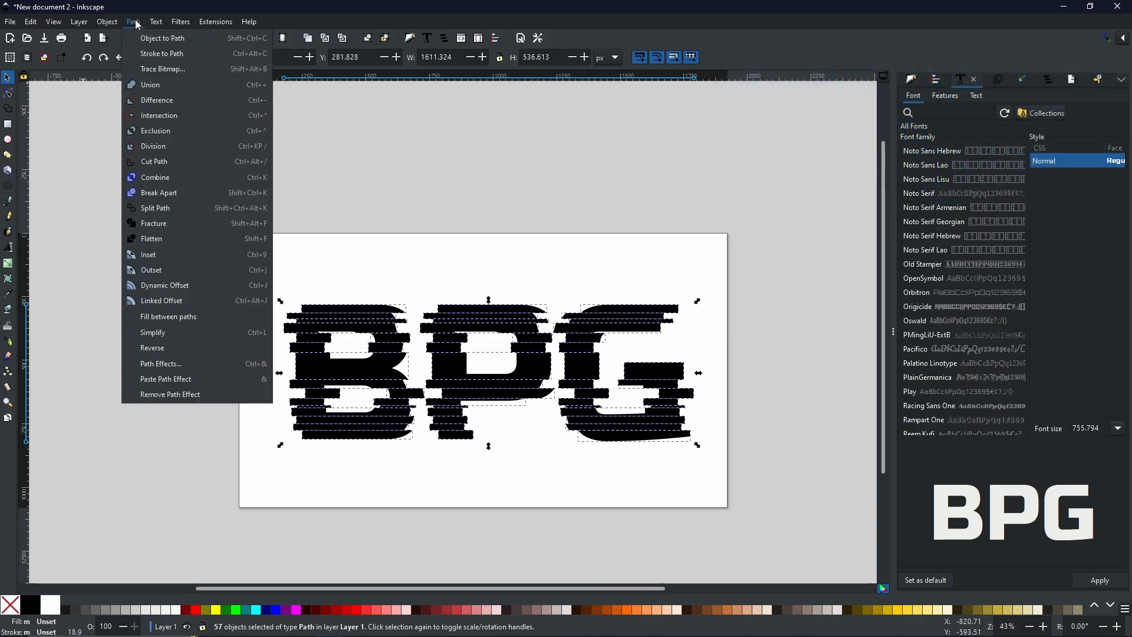
pyautogui.click(148, 87)
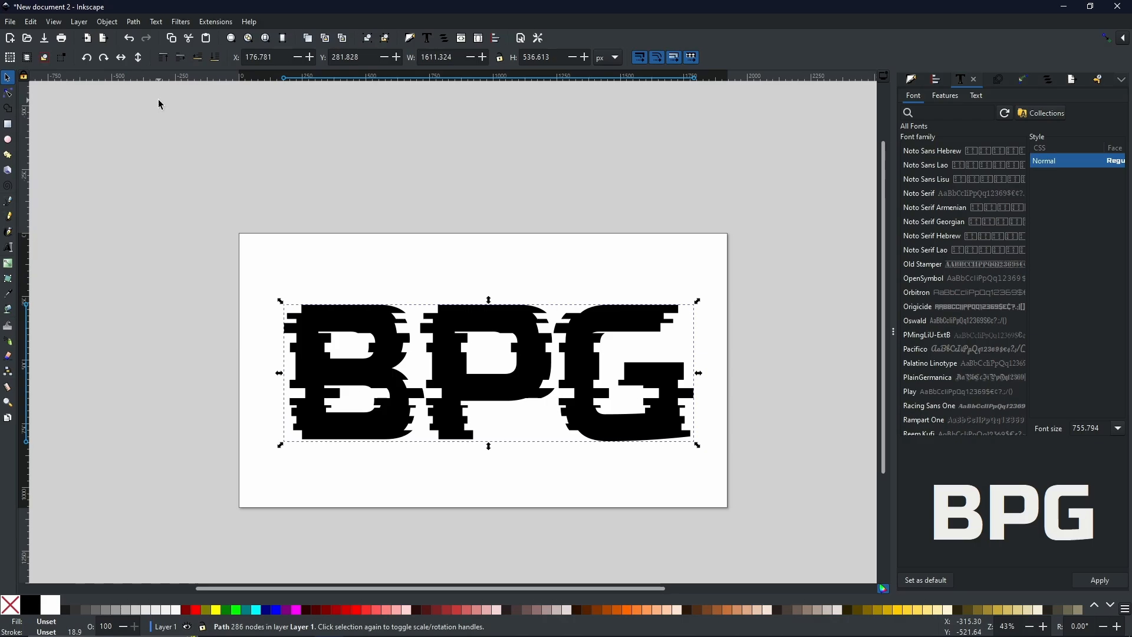
# Duplicate the merged BPG path and fill the copy with red
pyautogui.rightClick(448, 345)
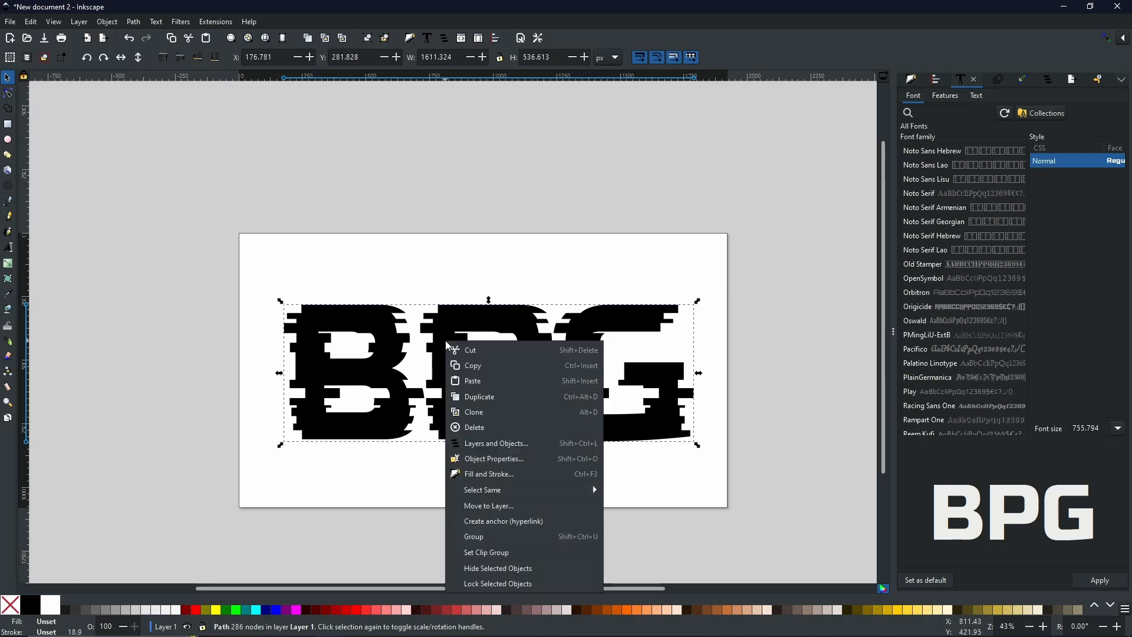
pyautogui.click(487, 398)
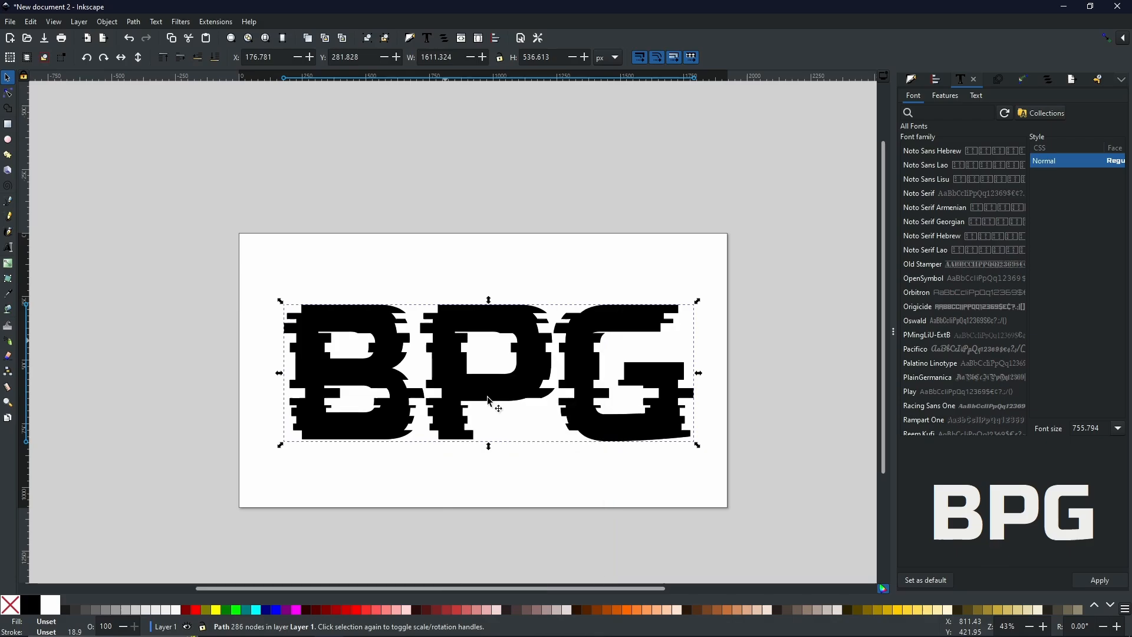
pyautogui.click(199, 609)
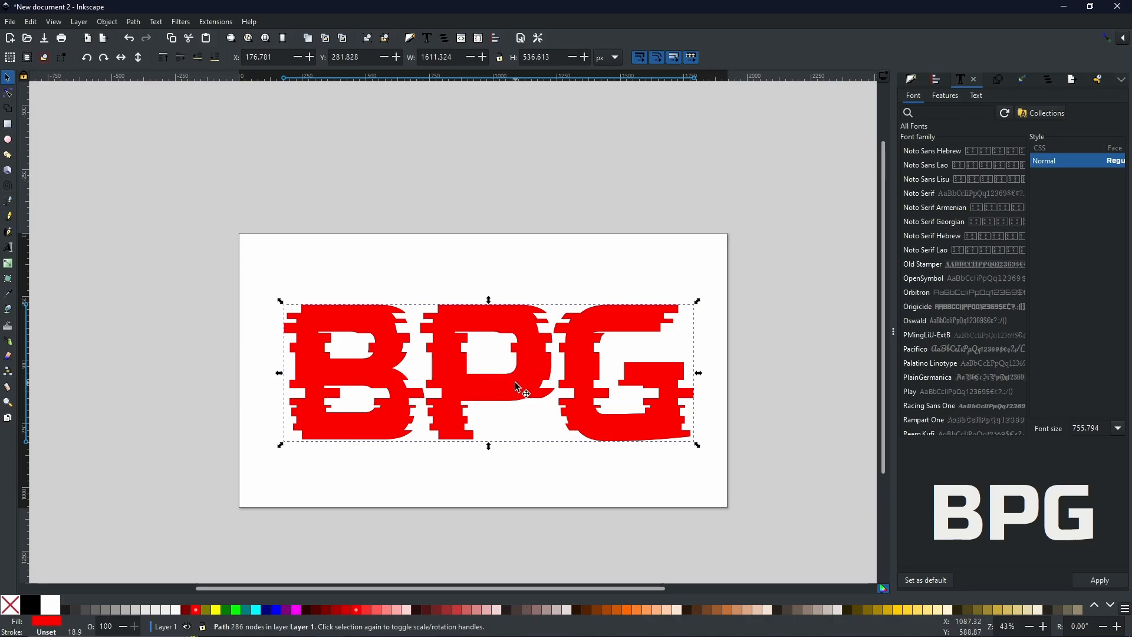
# Shift the red copy horizontally about 39 px left and lower it behind the black lettering
pyautogui.press('ctrl')
pyautogui.moveTo(511, 383); pyautogui.dragTo(503, 382)
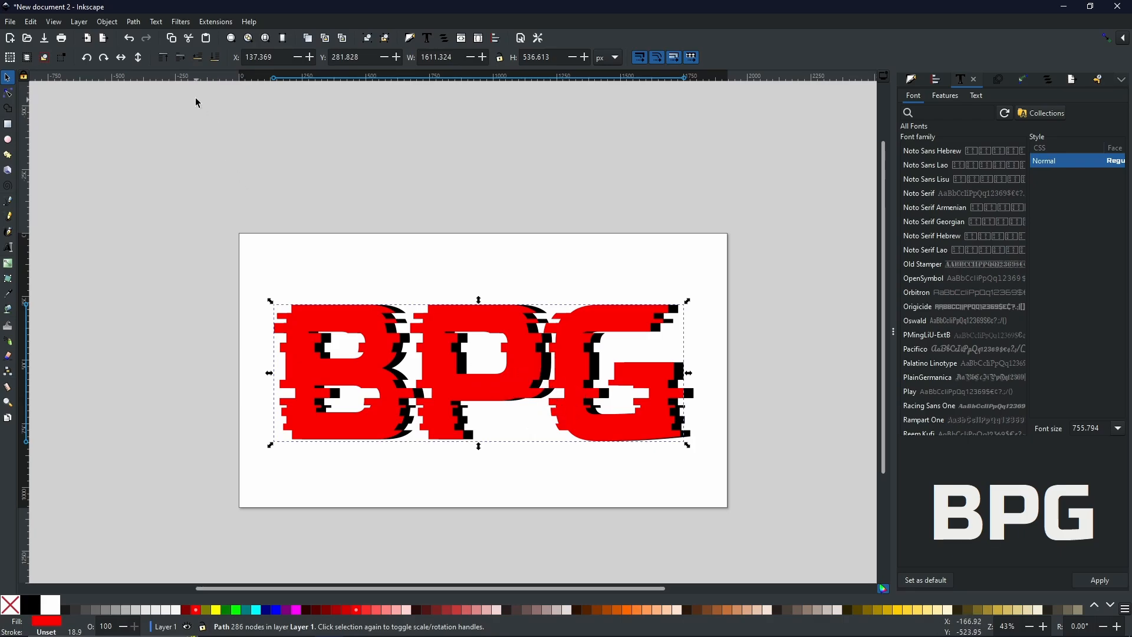
pyautogui.click(198, 58)
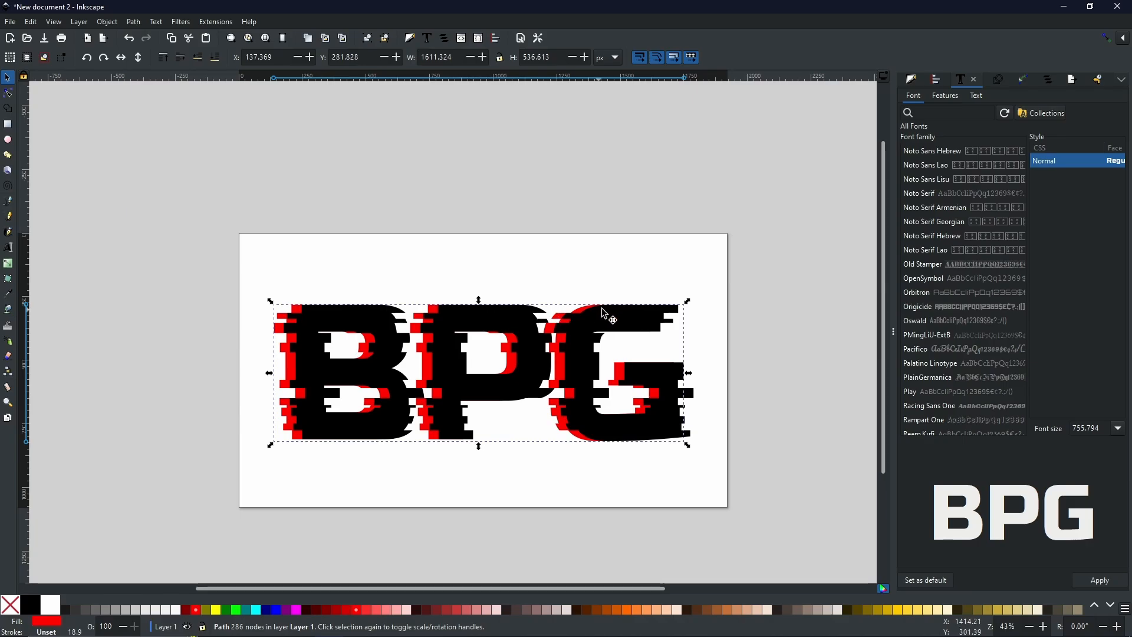
# Duplicate the black lettering as a cyan-filled copy and shift it horizontally about 46 px right
pyautogui.click(473, 315)
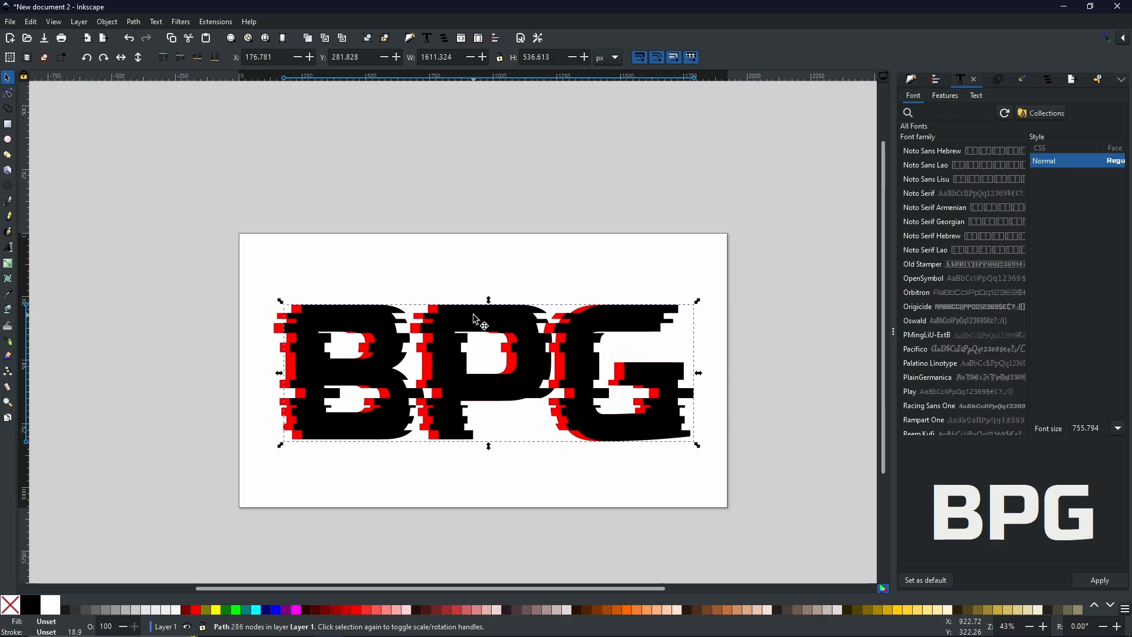
pyautogui.rightClick(473, 318)
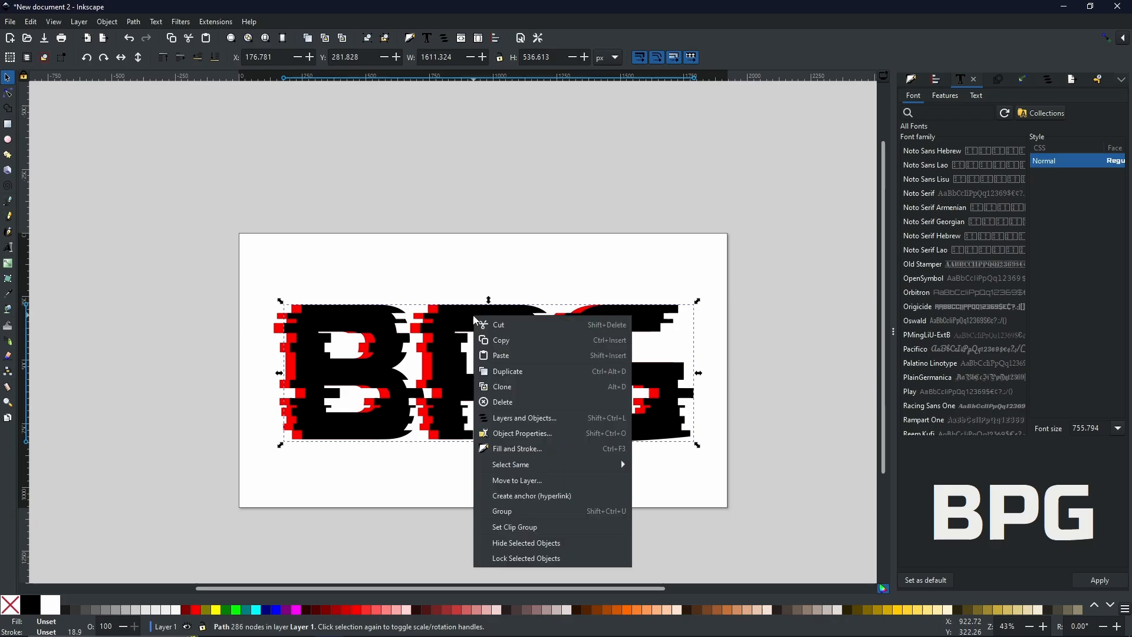
pyautogui.click(492, 374)
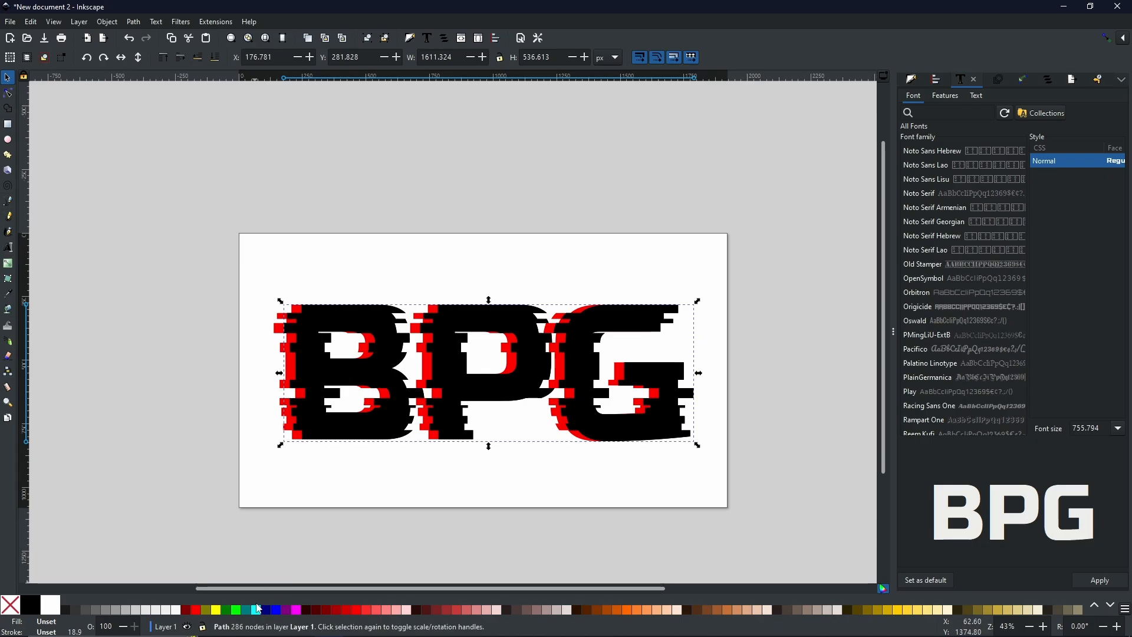
pyautogui.click(258, 610)
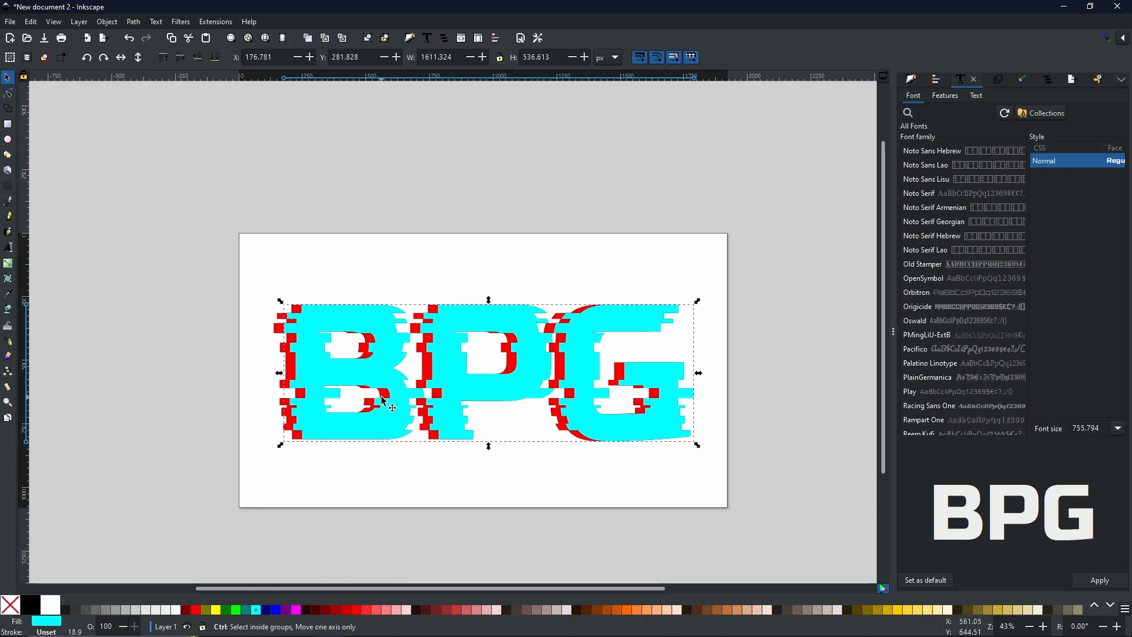
pyautogui.moveTo(368, 372); pyautogui.dragTo(381, 374)
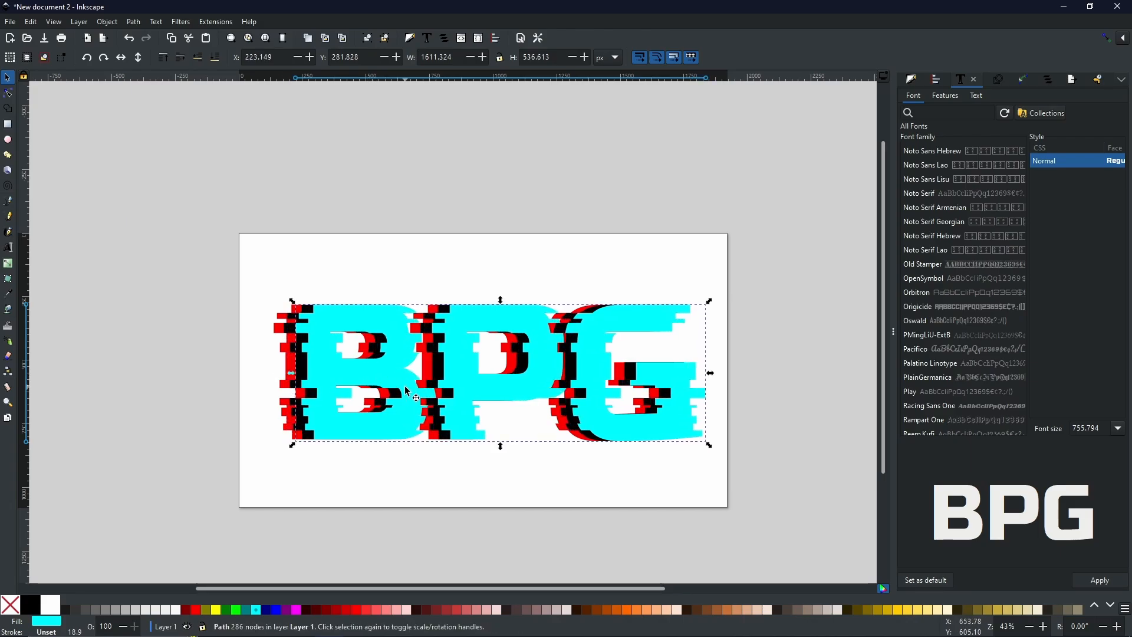
# Lower the cyan copy behind the black lettering and deselect it
pyautogui.click(205, 61)
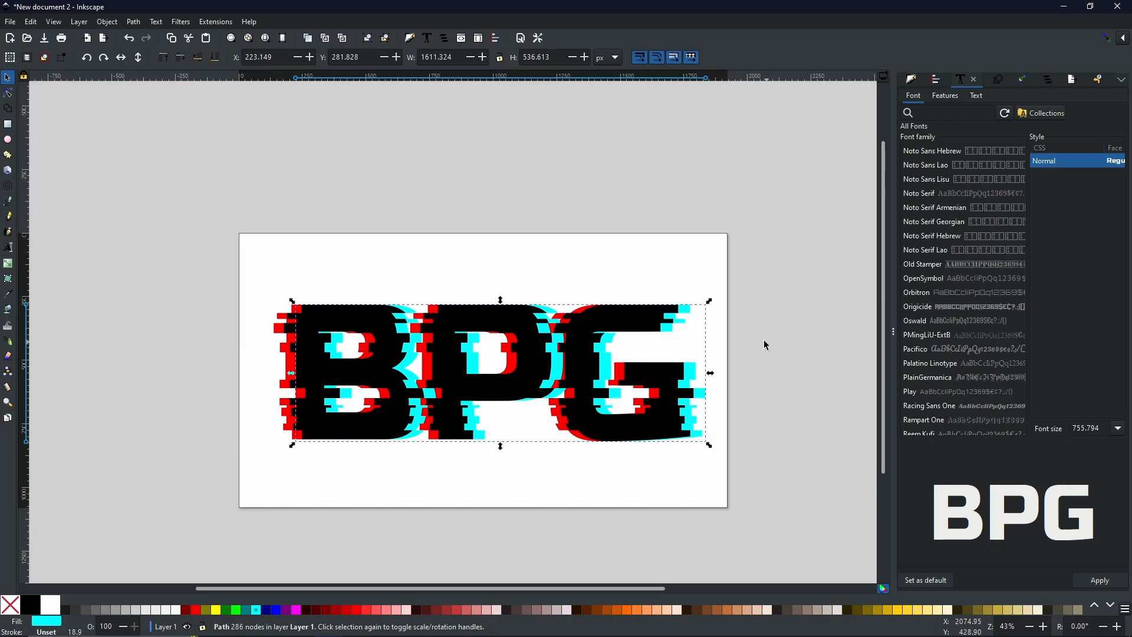
pyautogui.moveTo(756, 329); pyautogui.dragTo(690, 264)
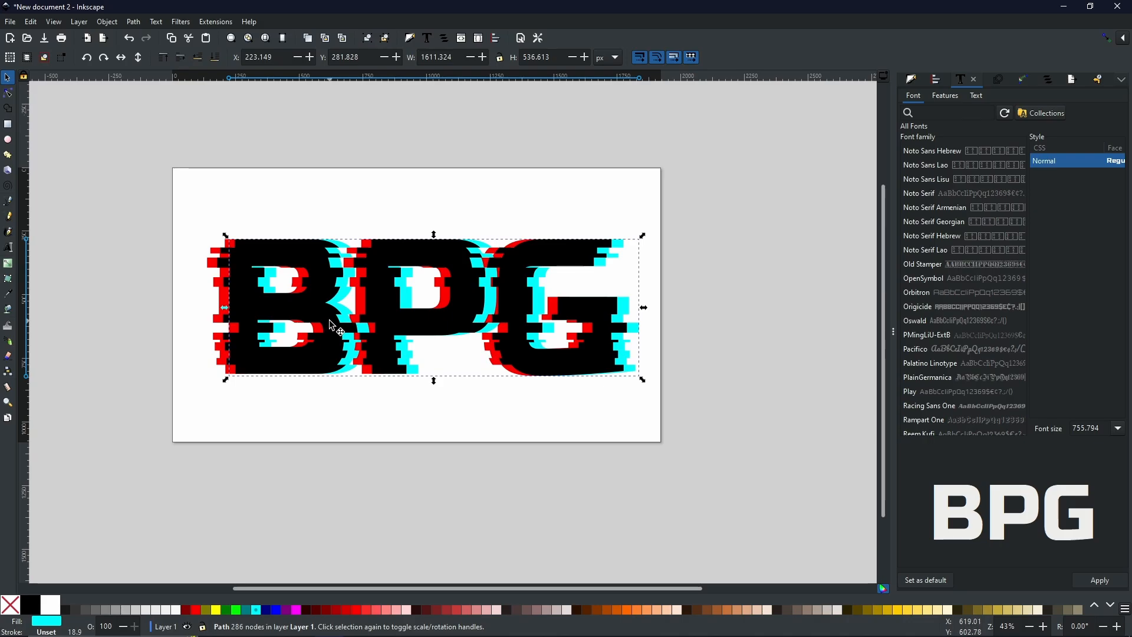
pyautogui.click(347, 431)
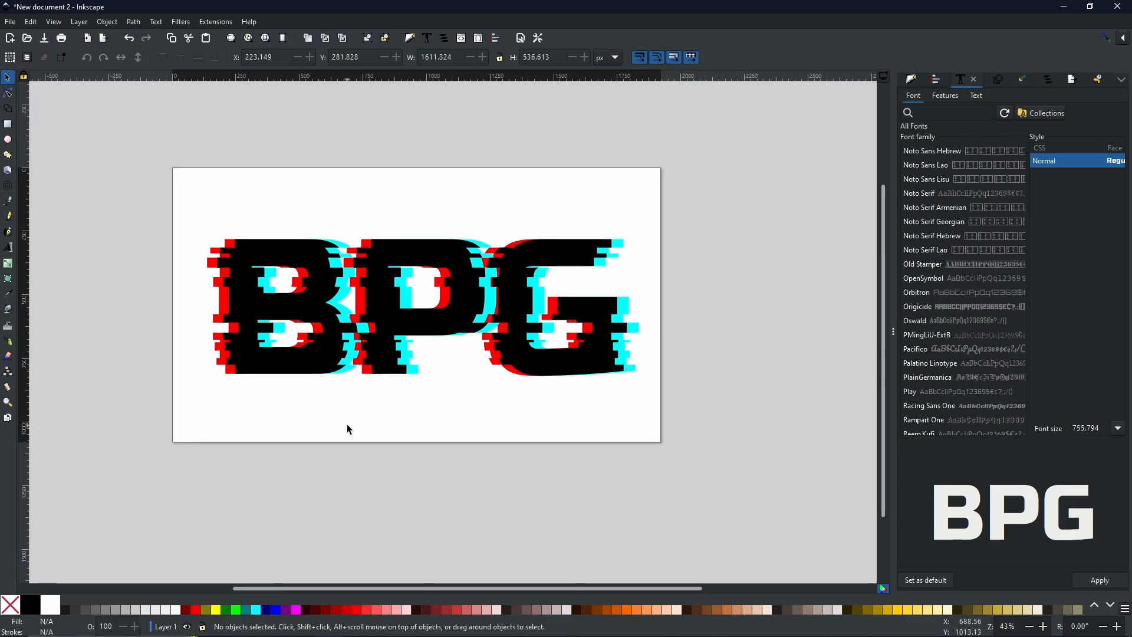
# Fill the front black BPG lettering with 2.5% Grey
pyautogui.click(334, 344)
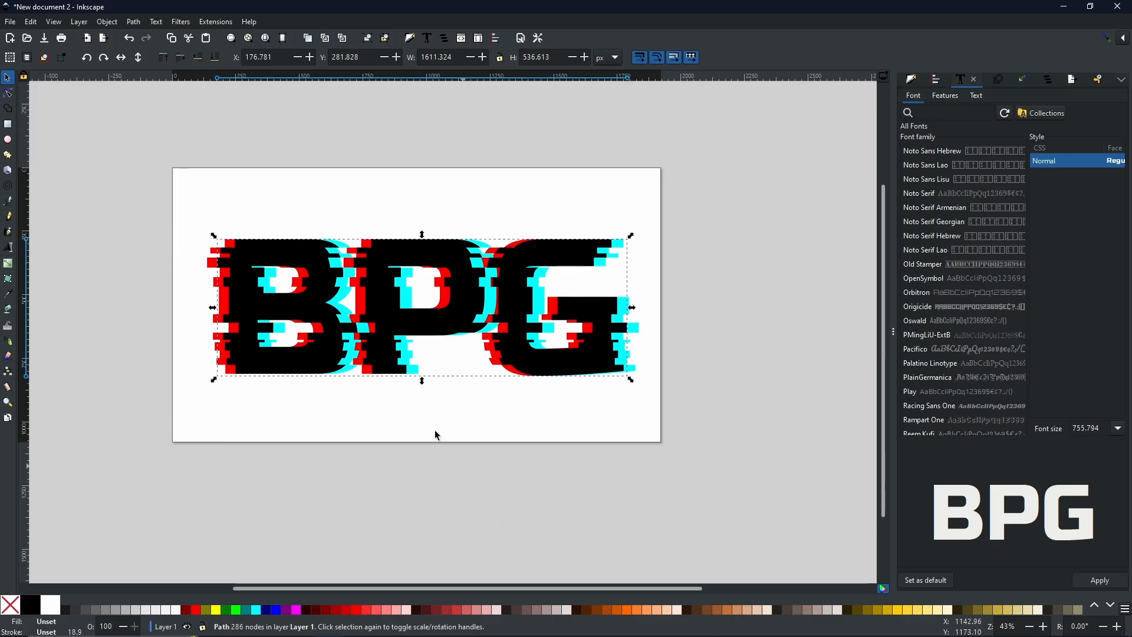
pyautogui.click(175, 613)
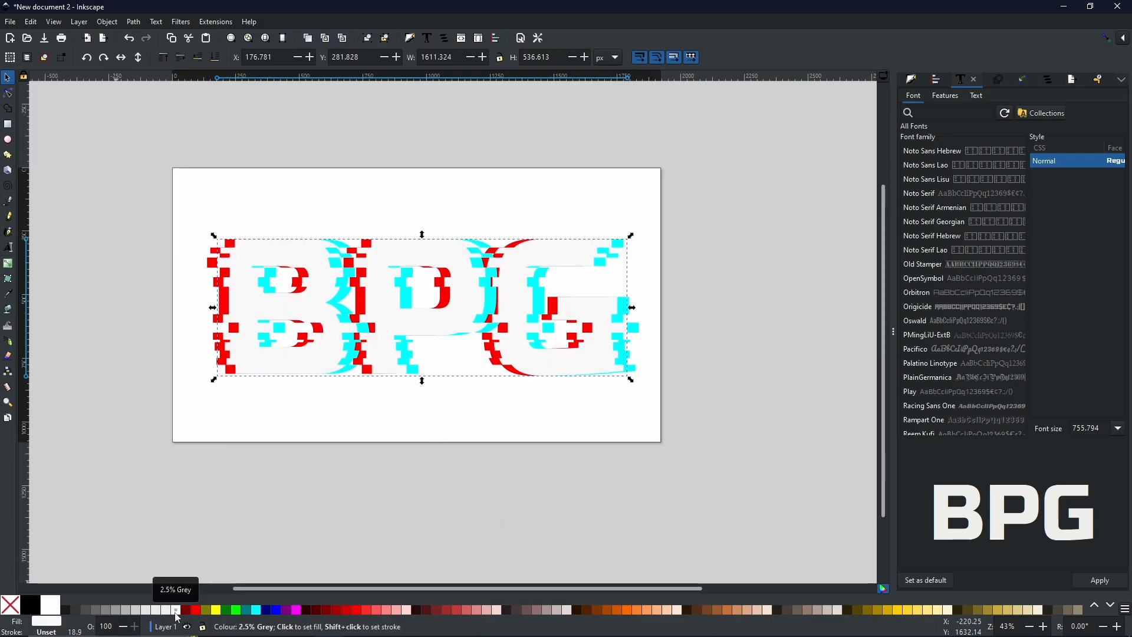
# Draw a rectangle about 2070 by 1168 px that extends slightly past every page edge, and fill it with black
pyautogui.click(7, 124)
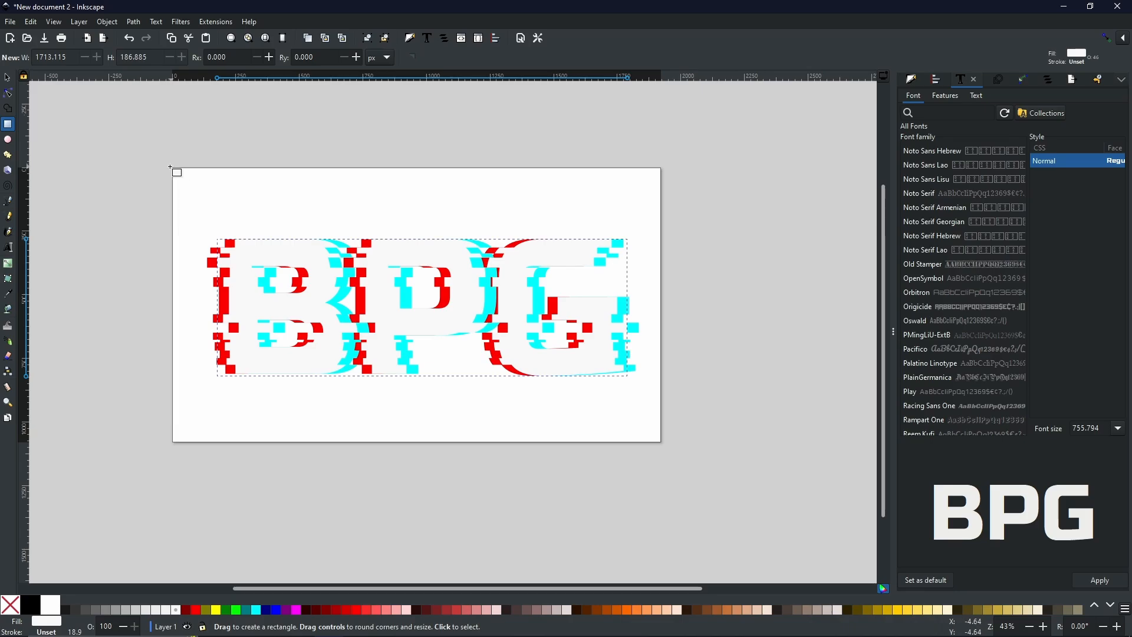
pyautogui.moveTo(156, 158)
pyautogui.mouseDown()
pyautogui.moveTo(334, 279)
pyautogui.moveTo(642, 405)
pyautogui.moveTo(683, 455)
pyautogui.mouseUp()
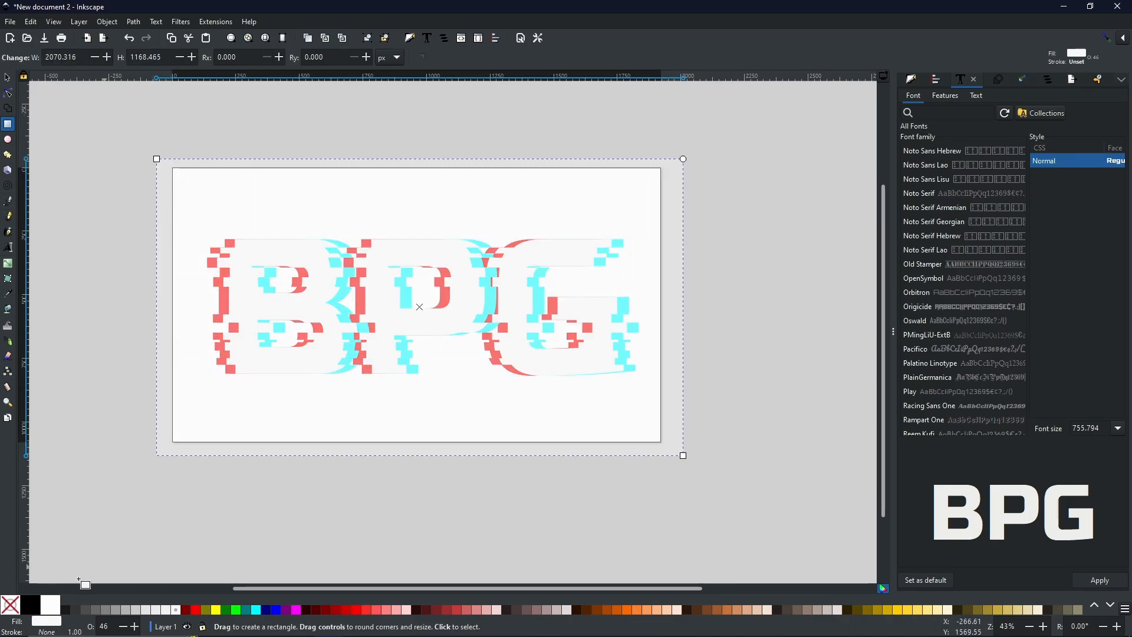
pyautogui.click(31, 605)
# Set the black rectangle's opacity to 100% and send it behind all the BPG lettering
pyautogui.hotkey('ctrl', 'shift', 'f')
pyautogui.moveTo(1012, 580); pyautogui.dragTo(1090, 580)
pyautogui.click(7, 77)
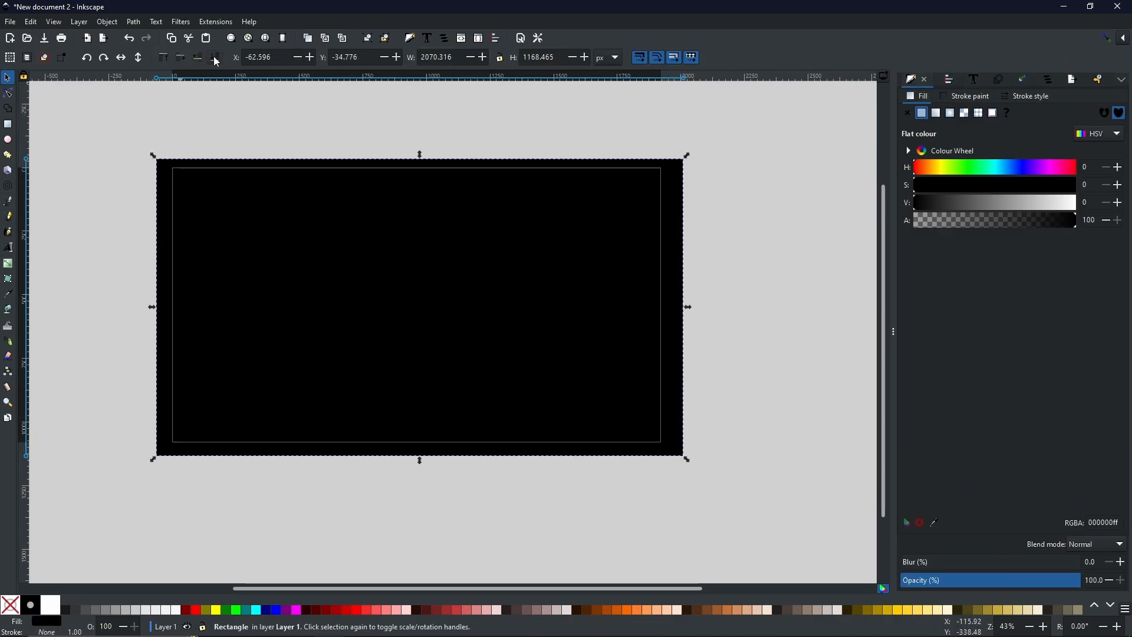
pyautogui.click(214, 58)
pyautogui.click(735, 297)
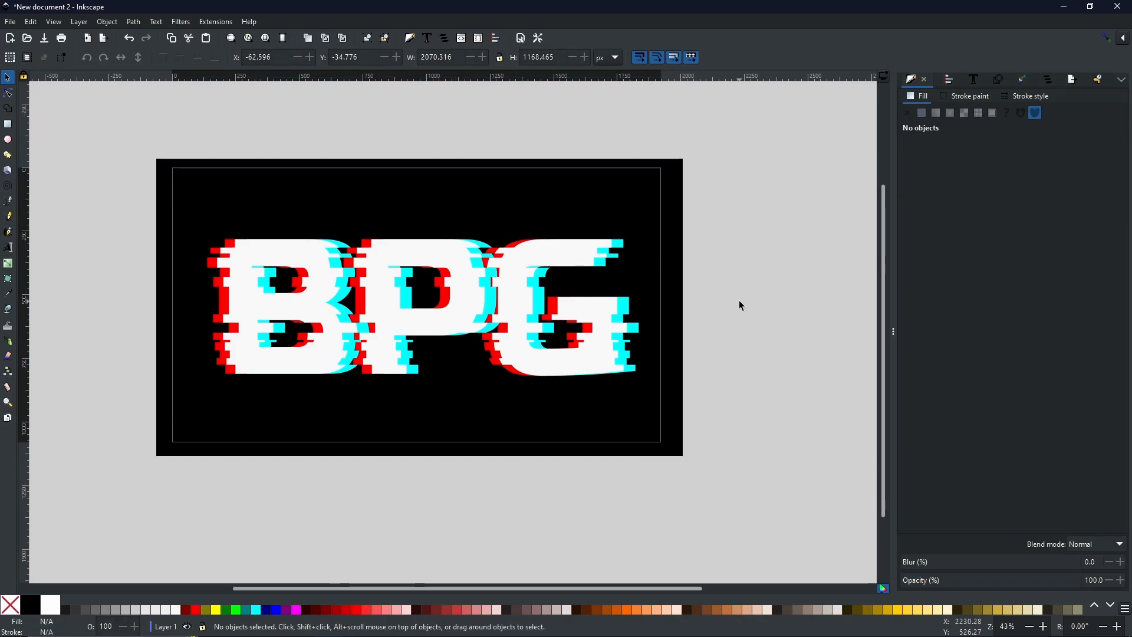